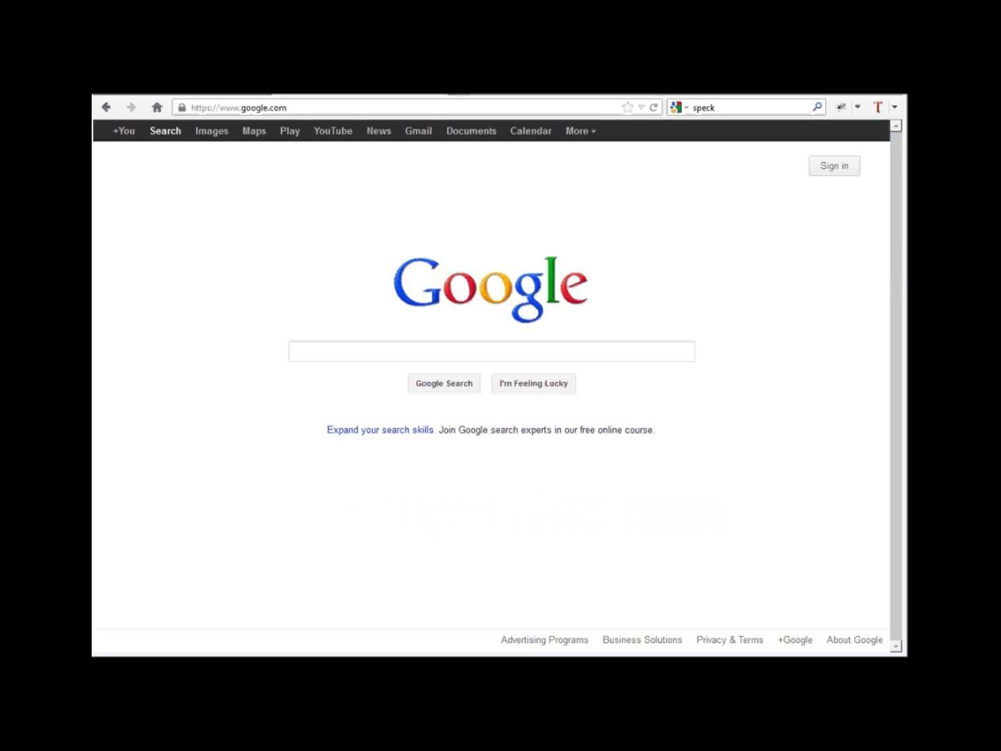
Step: Open the website theasiangamer.com
left_click(238, 107)
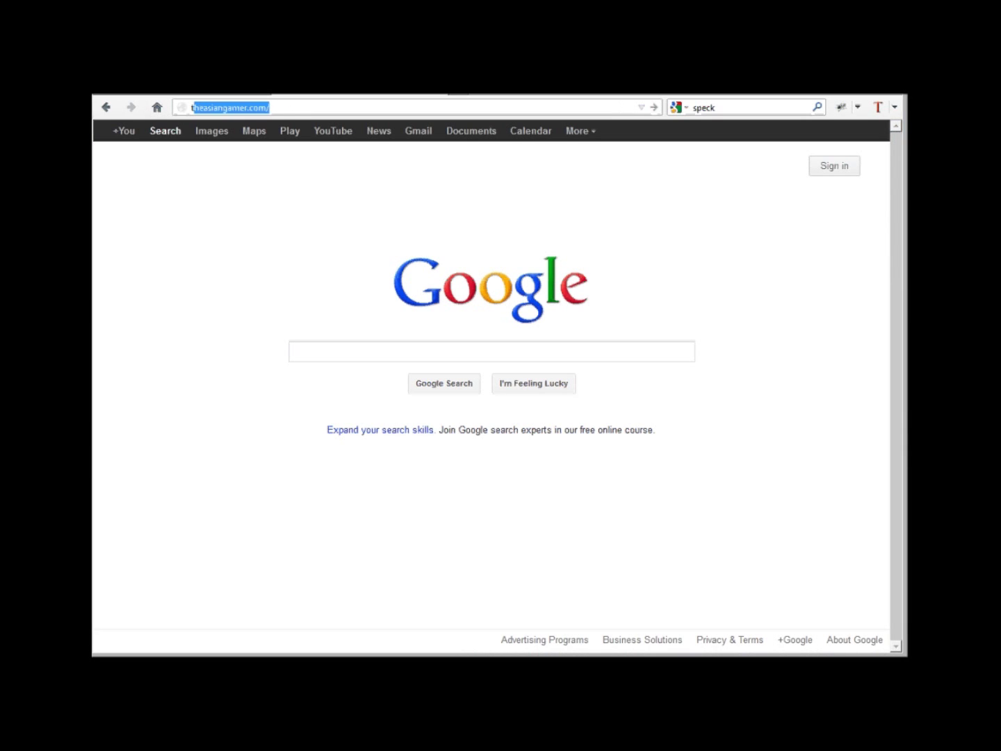
type("theasiangamer.com")
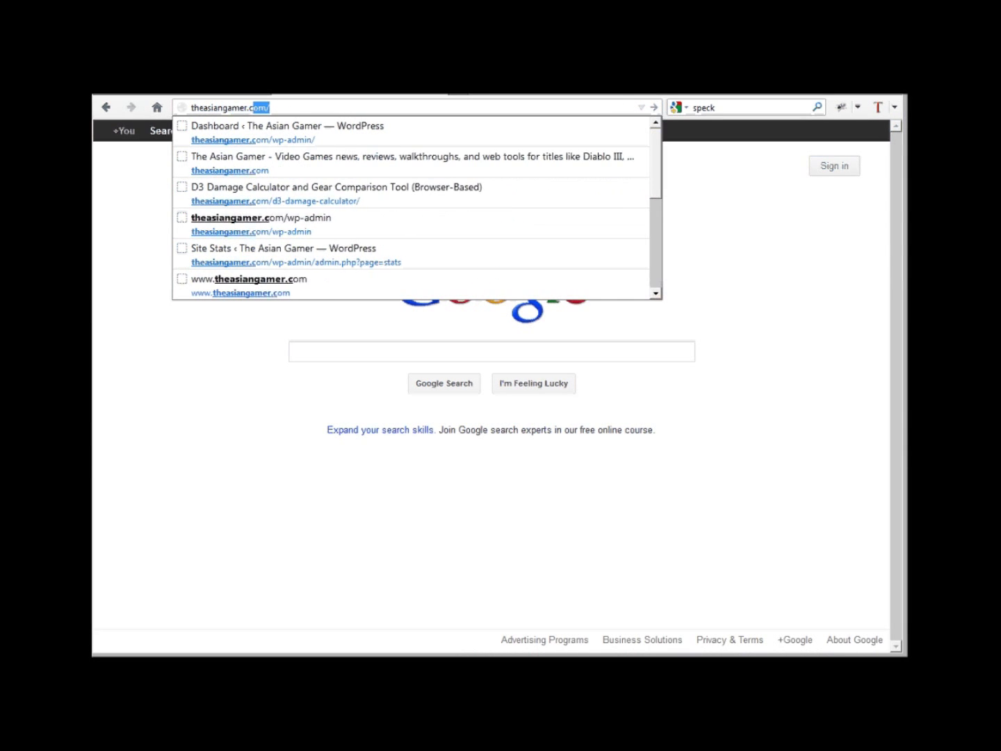
key("Return")
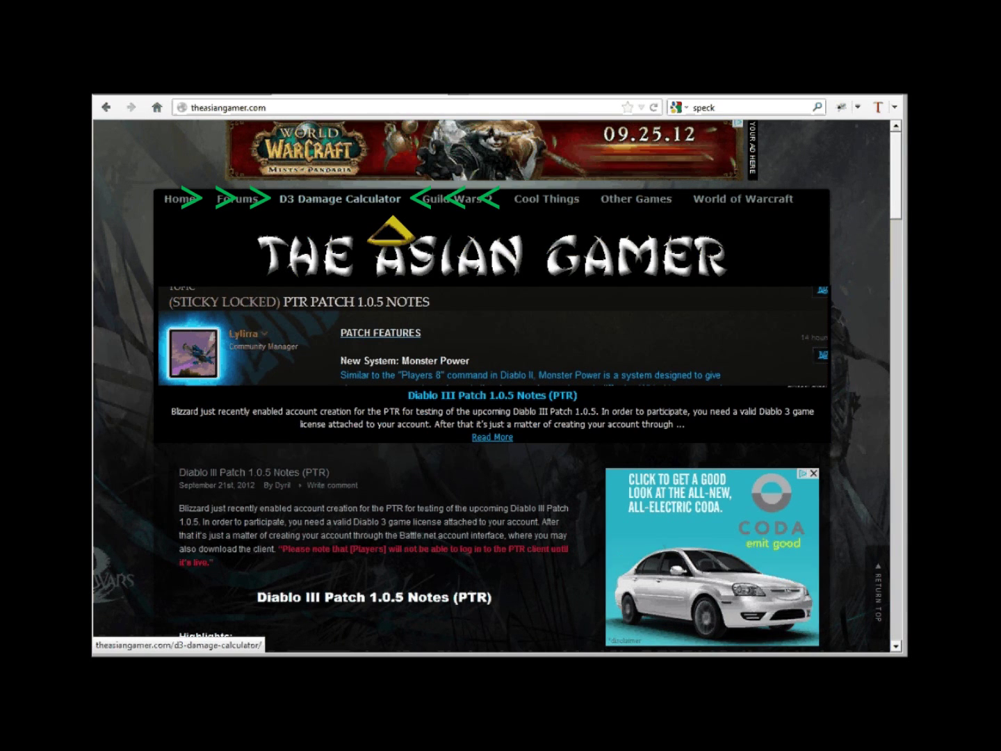
Step: Open the D3 Damage Calculator / Gear Comparison Tool from the site links
scroll(492, 386, "down", 5)
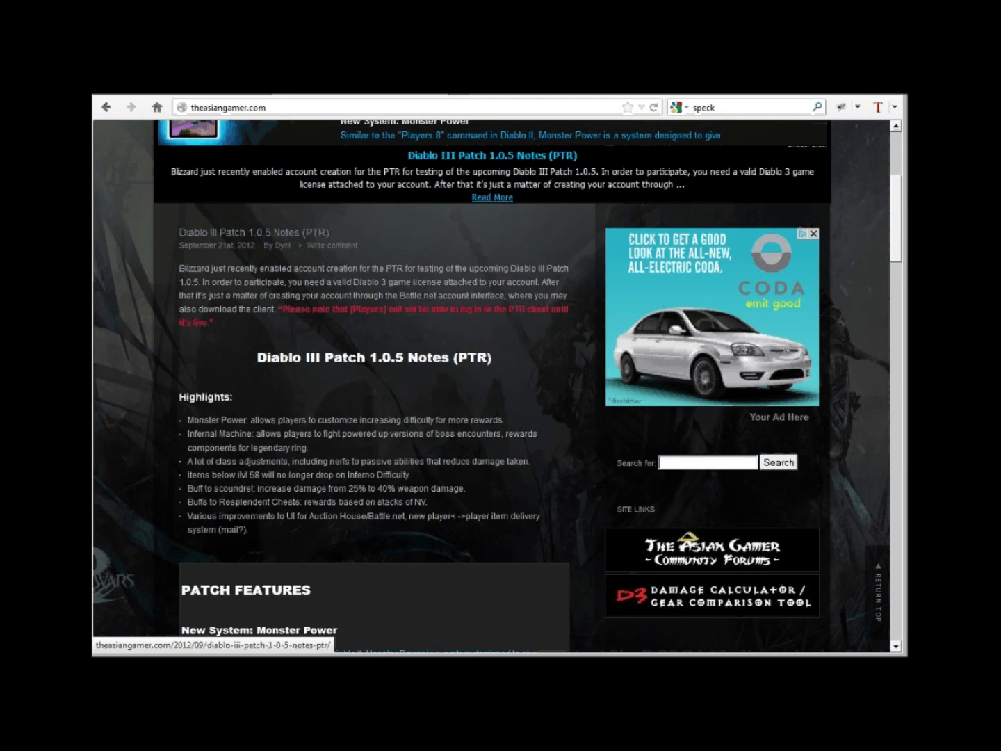
scroll(492, 386, "down", 2)
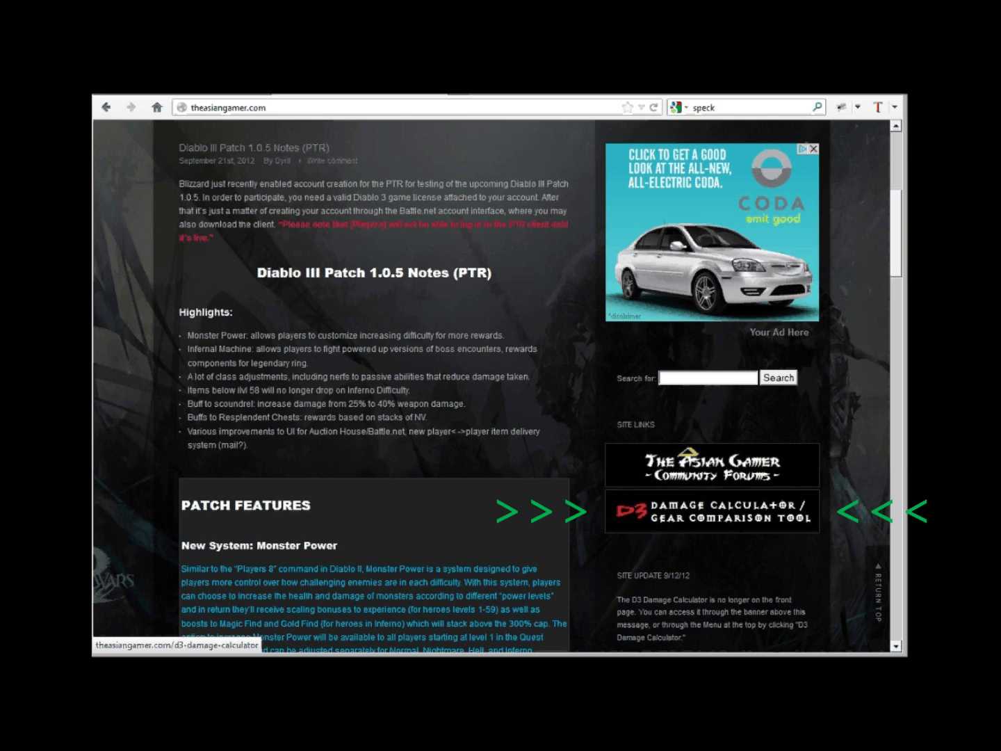
left_click(712, 511)
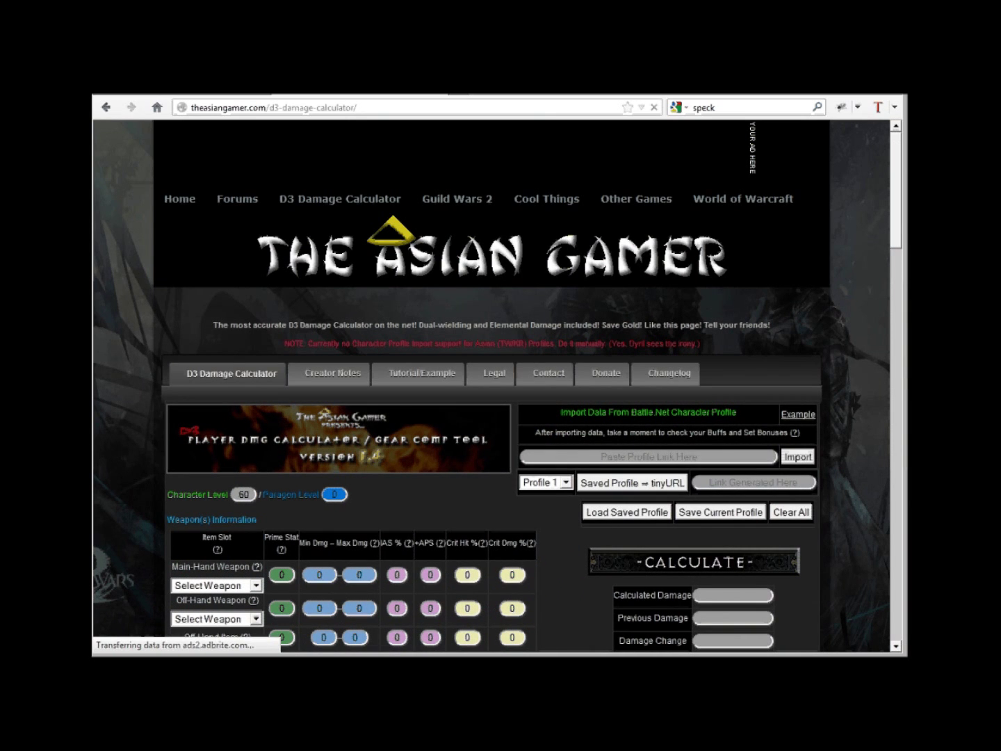
scroll(497, 385, "down", 6)
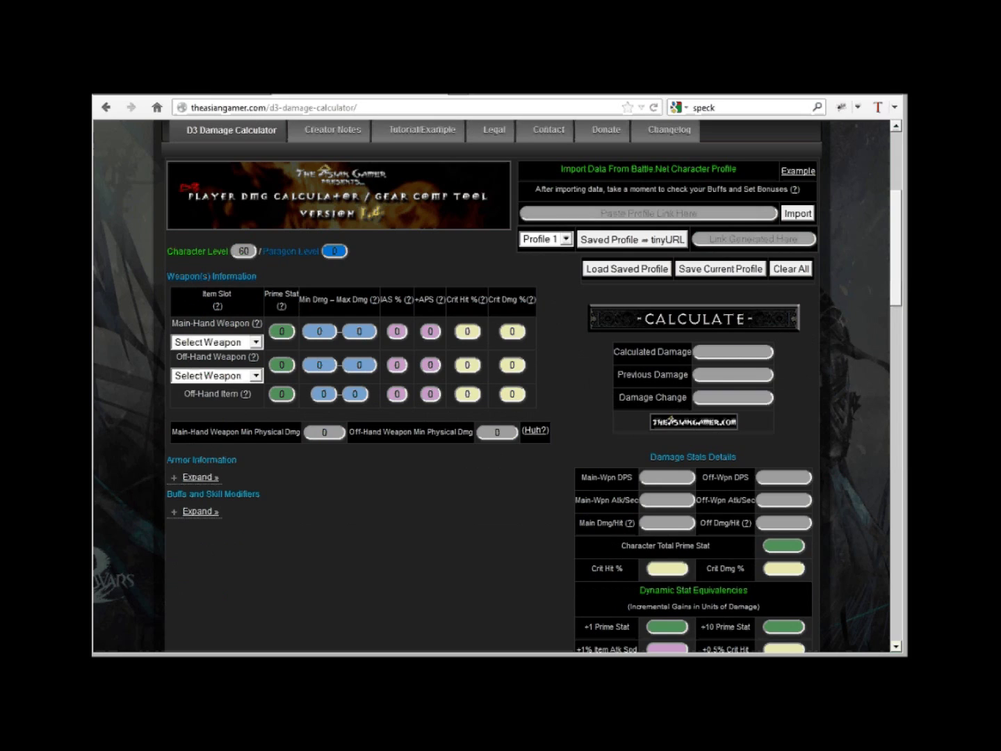
left_click(648, 213)
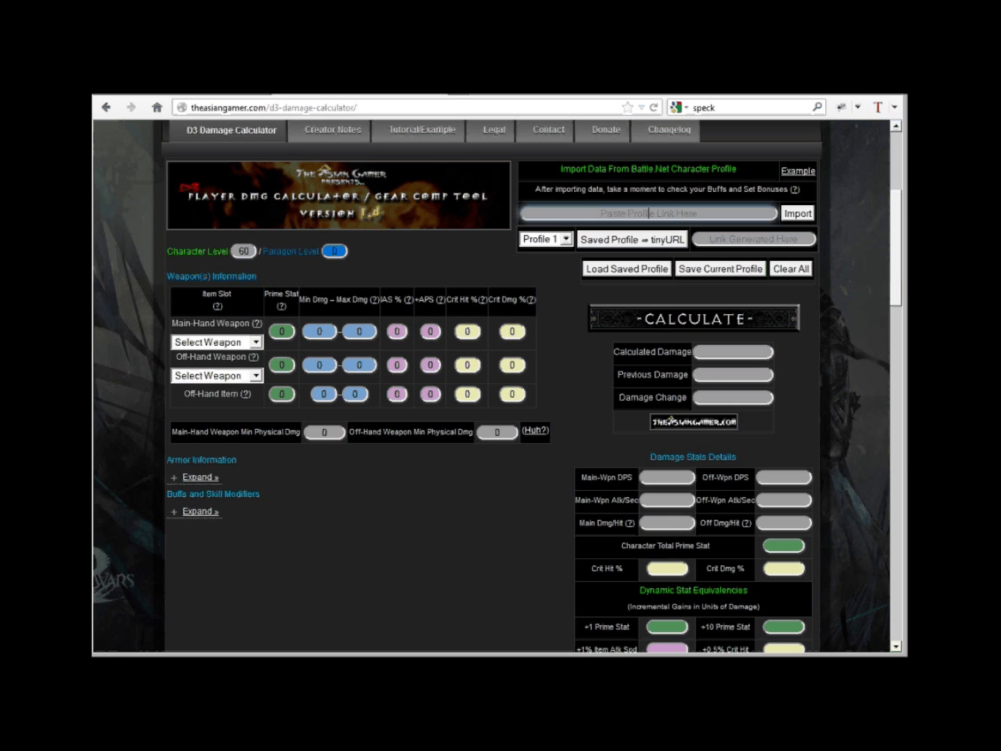
key("Down")
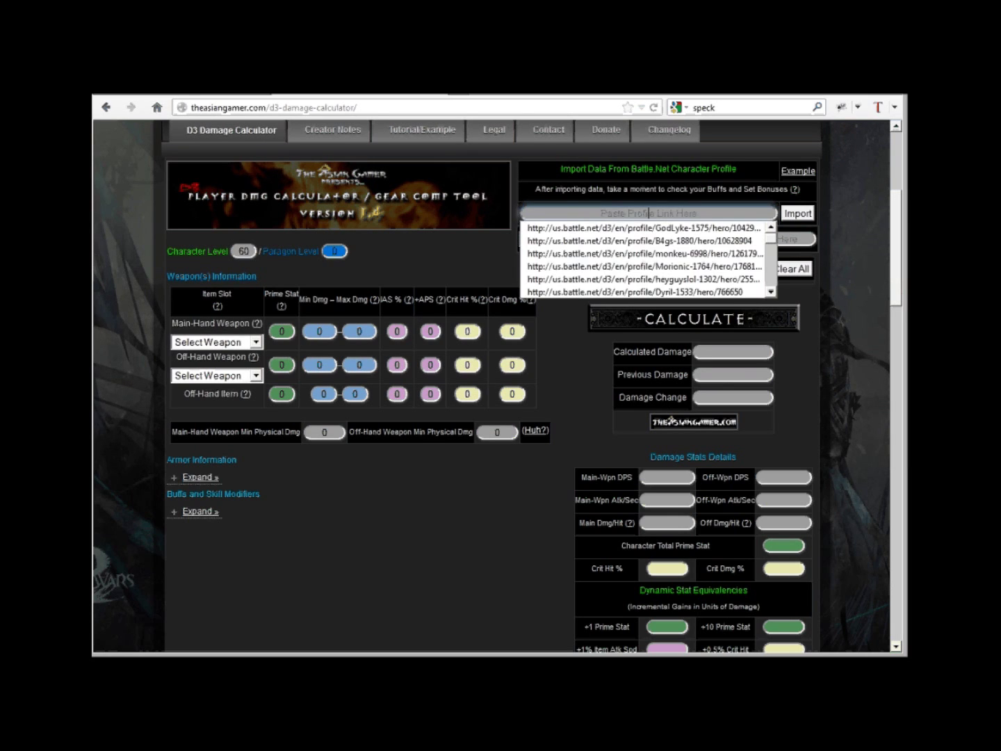
key("Escape")
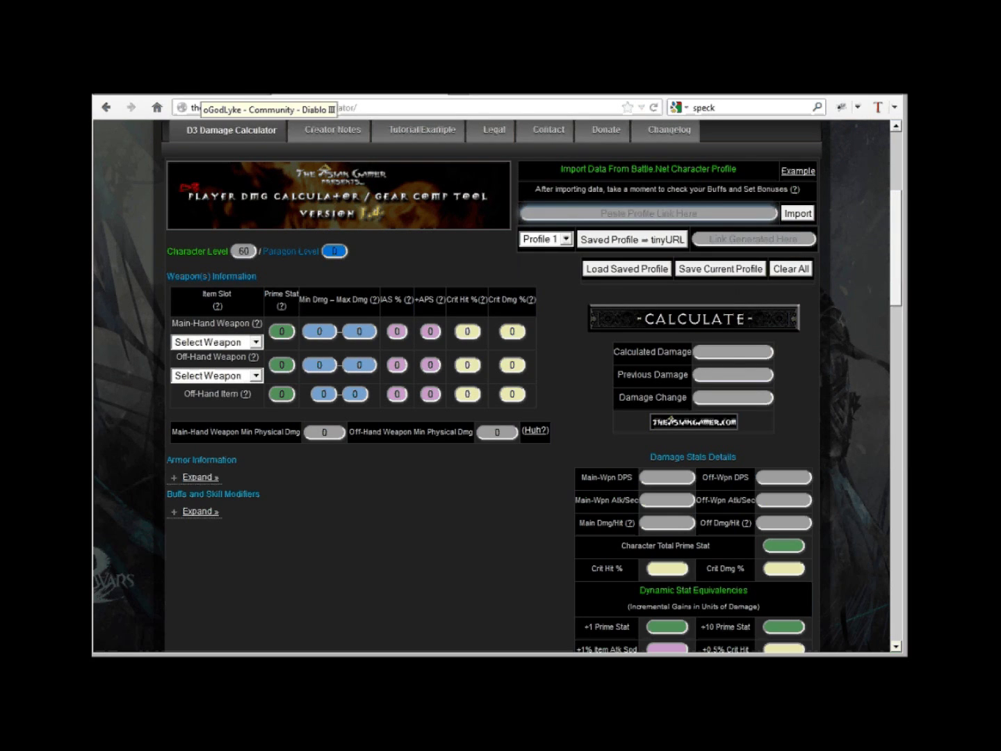
Step: Switch to the open Battle.net Diablo III hero profile and copy its web address
left_click(201, 95)
key("ctrl+l")
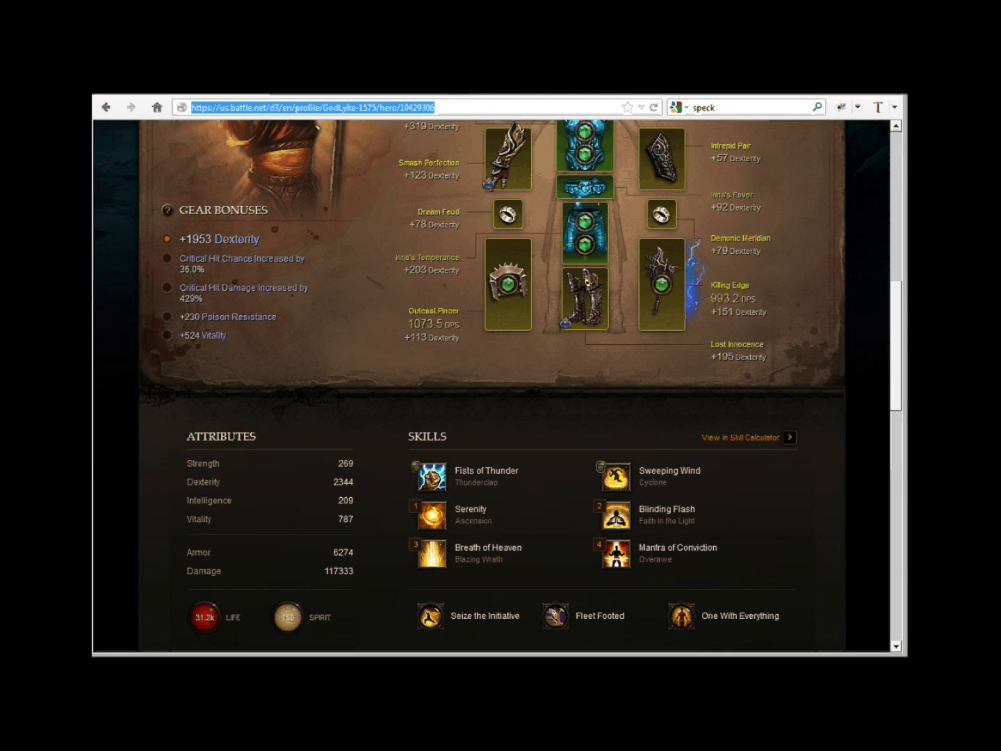
right_click(411, 108)
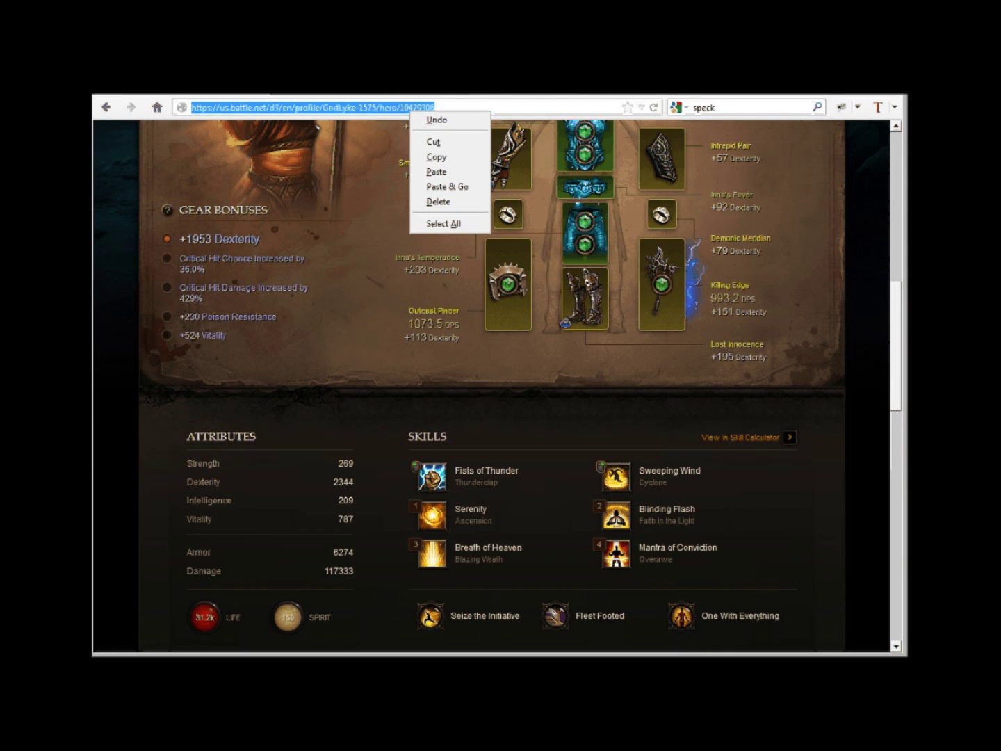
key("c")
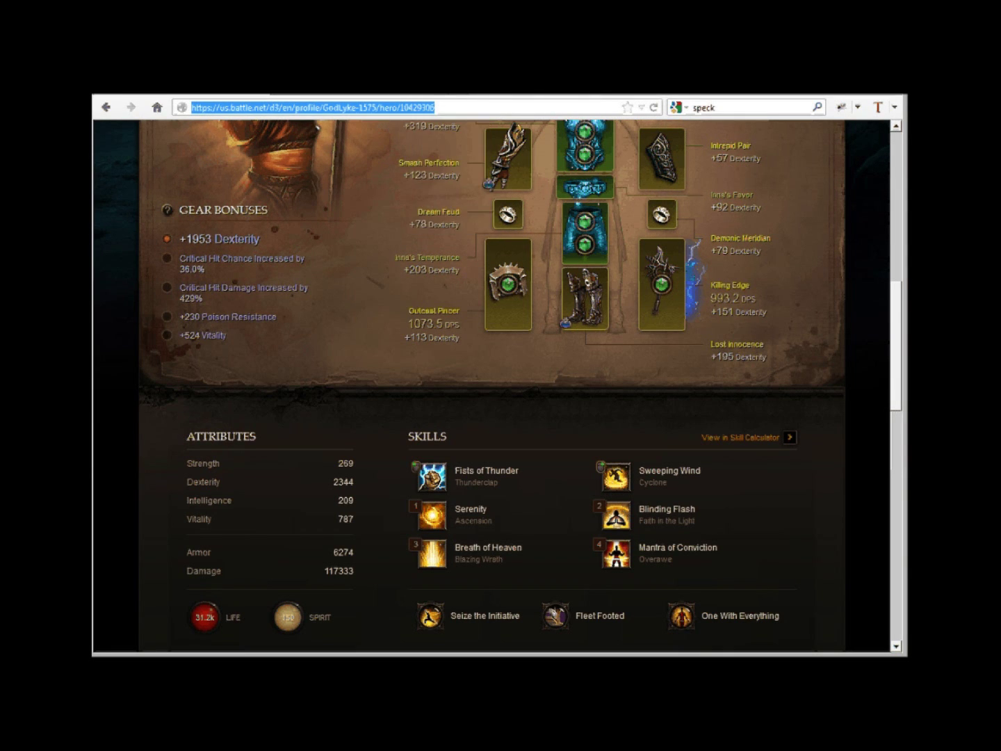
left_click(369, 277)
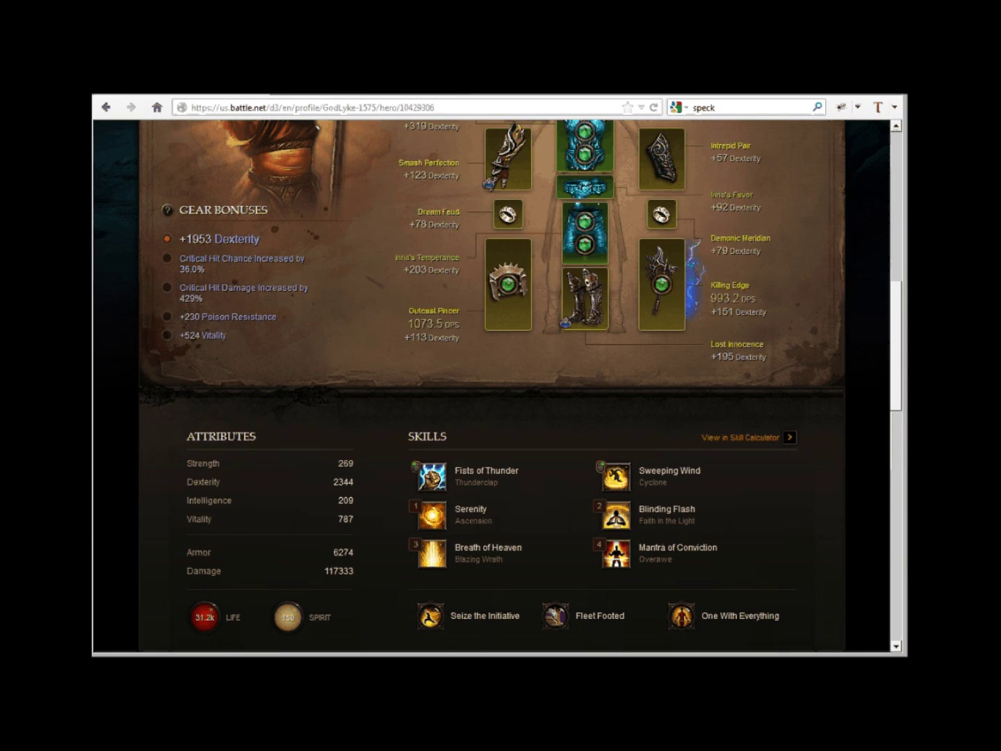
Step: Review the Monk's equipped gear and Damage attribute, and copy the hero profile's web address again
scroll(508, 445, "up", 4)
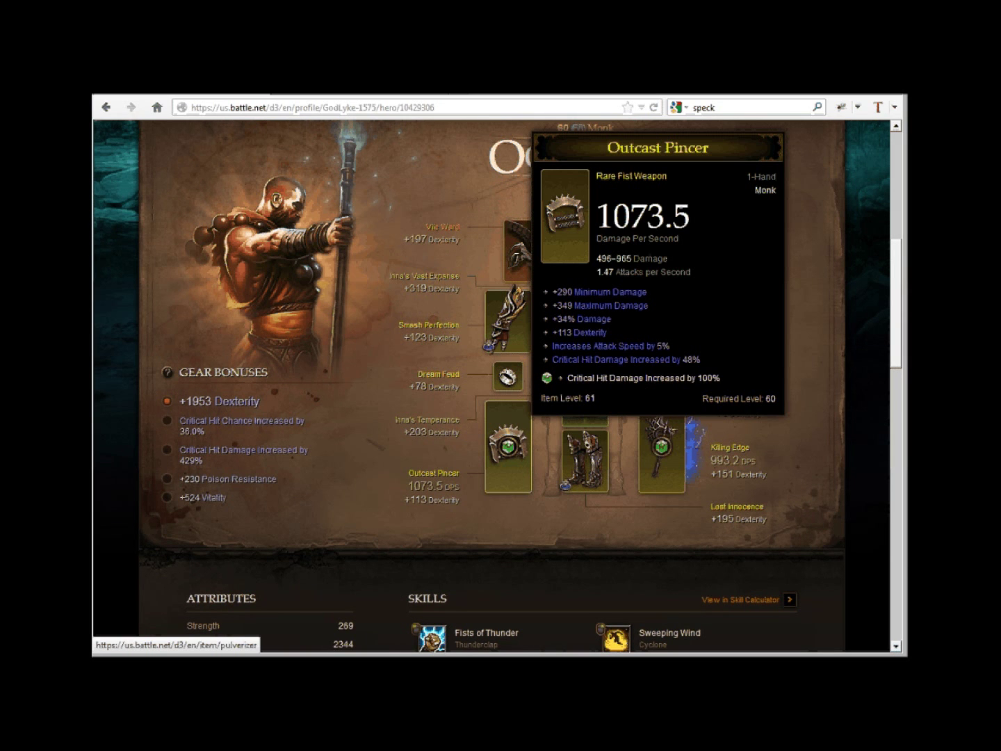
mouse_move(661, 444)
mouse_move(586, 349)
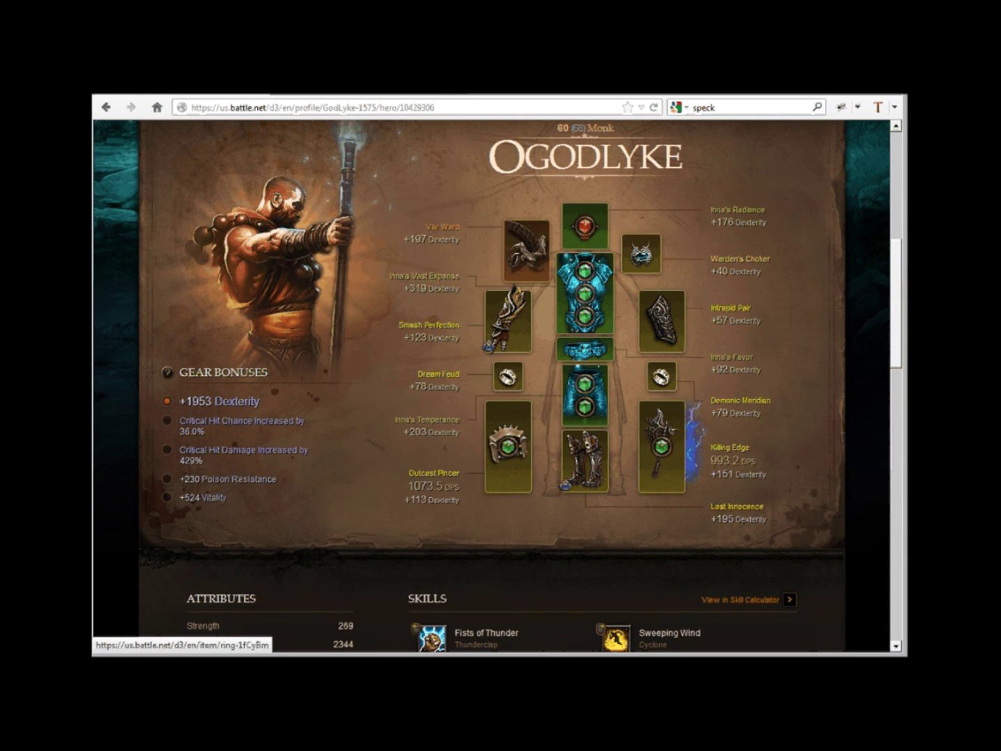
scroll(333, 487, "down", 3)
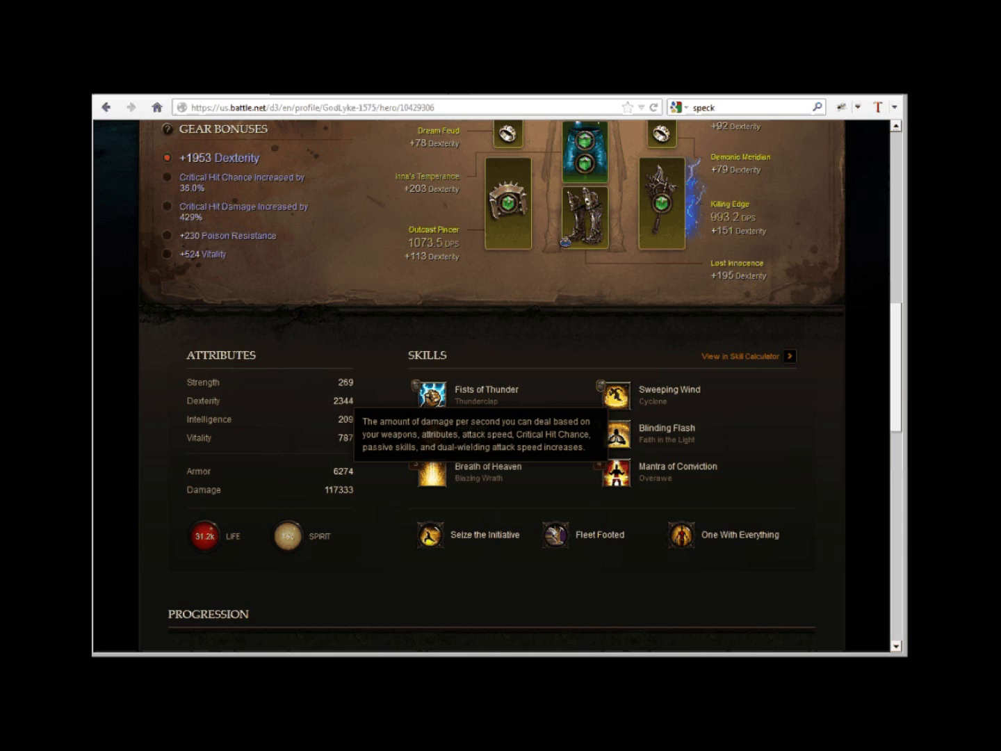
left_click(313, 107)
right_click(330, 106)
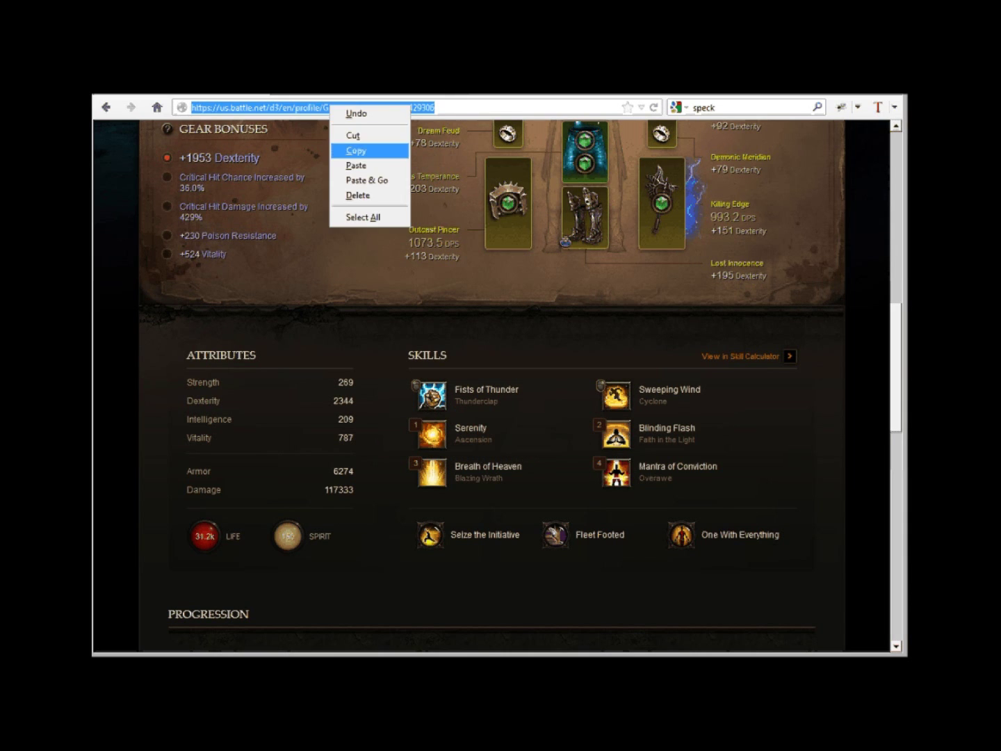
left_click(356, 150)
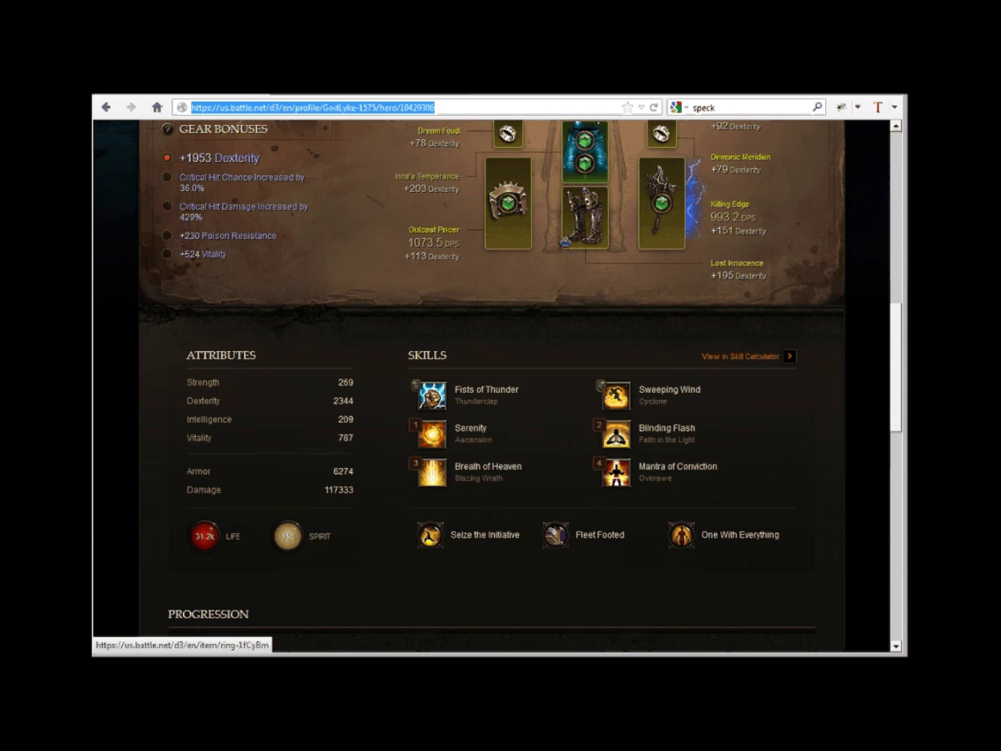
Step: Return to the damage calculator, paste the profile link and import the character data
key("ctrl+Tab")
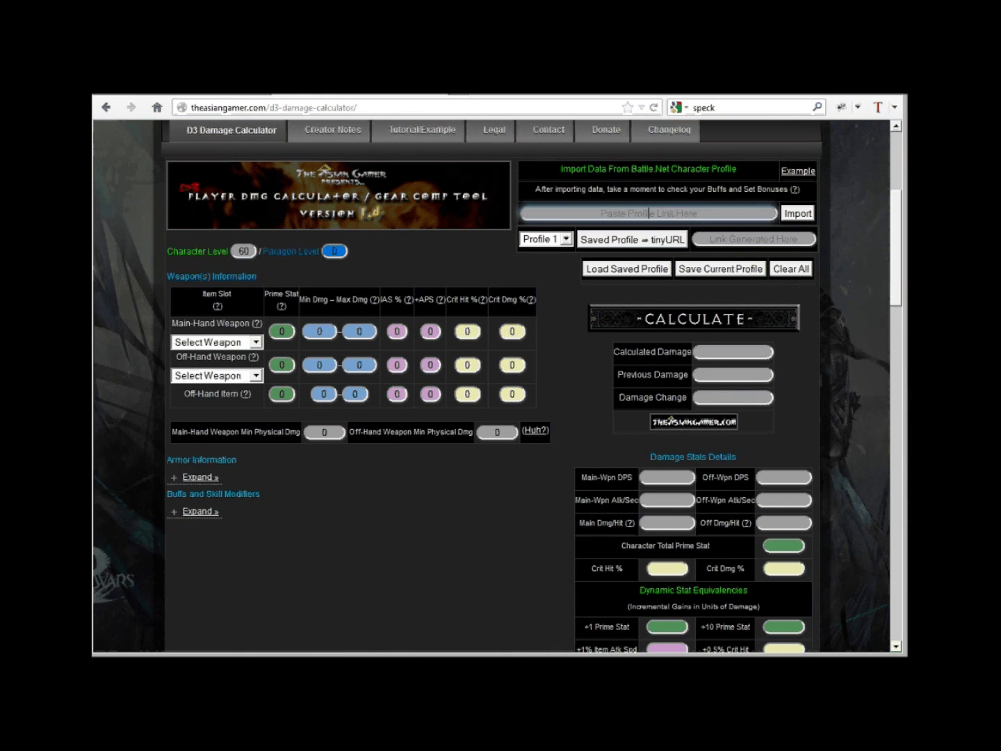
right_click(648, 213)
left_click(668, 271)
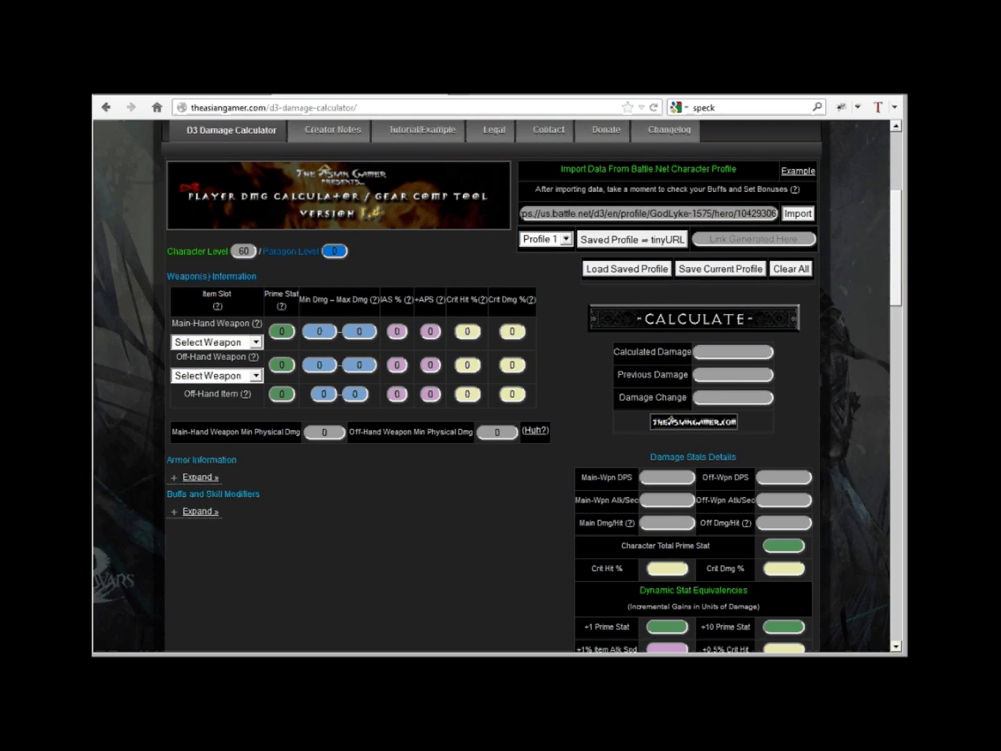
left_click(798, 213)
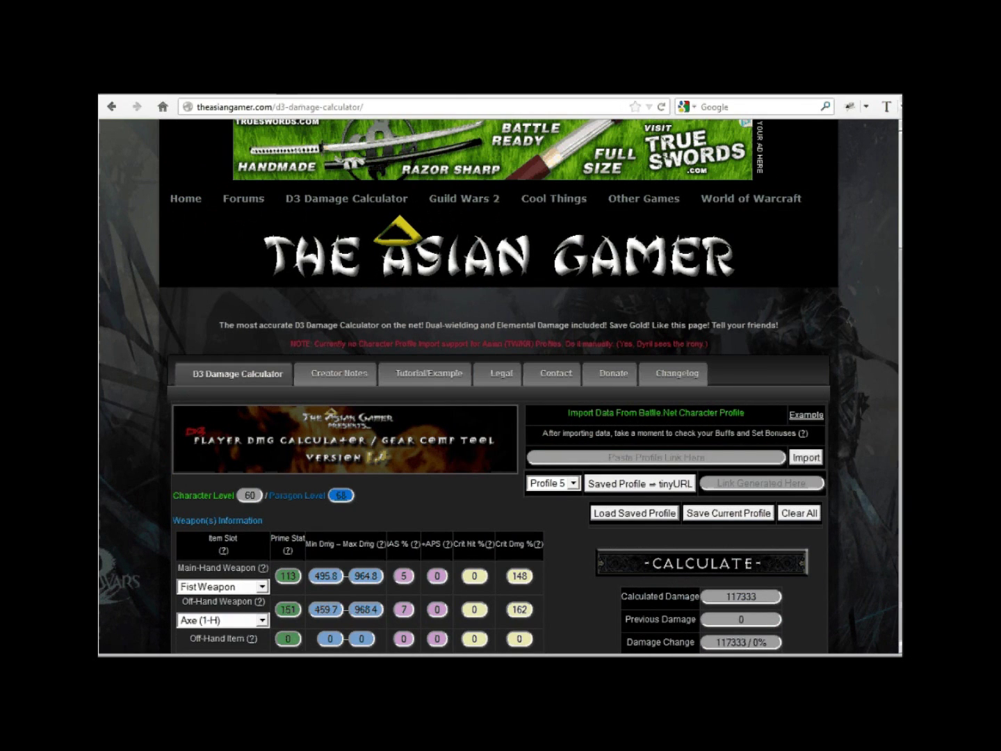
Step: Save the imported character data to the Profile 5 slot
scroll(501, 386, "down", 5)
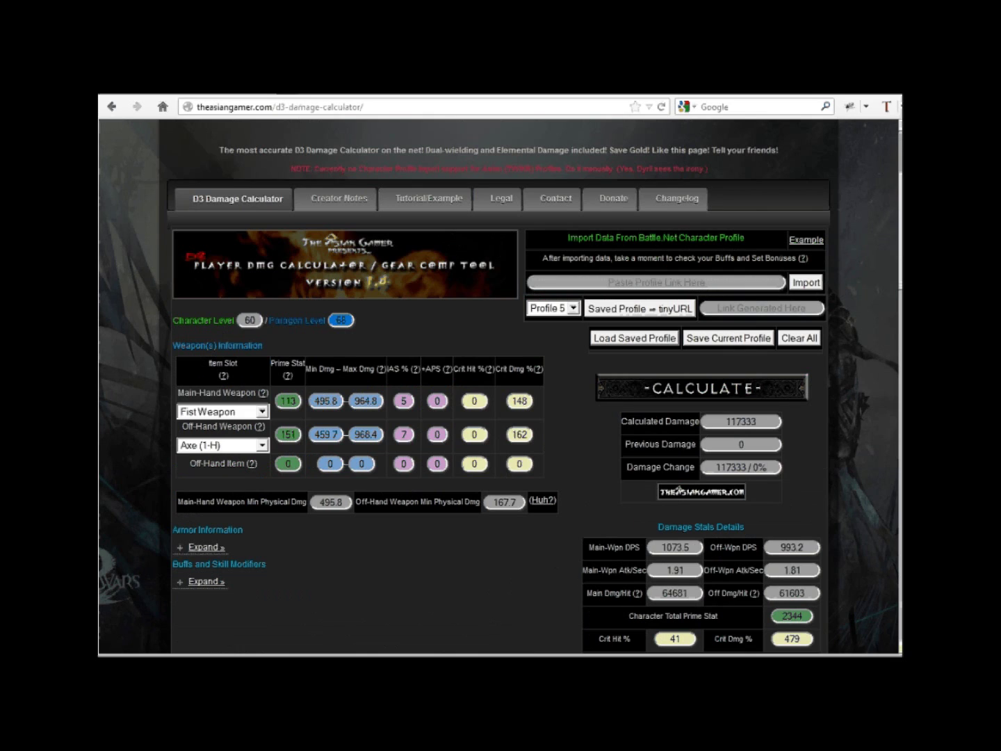
scroll(501, 386, "down", 2)
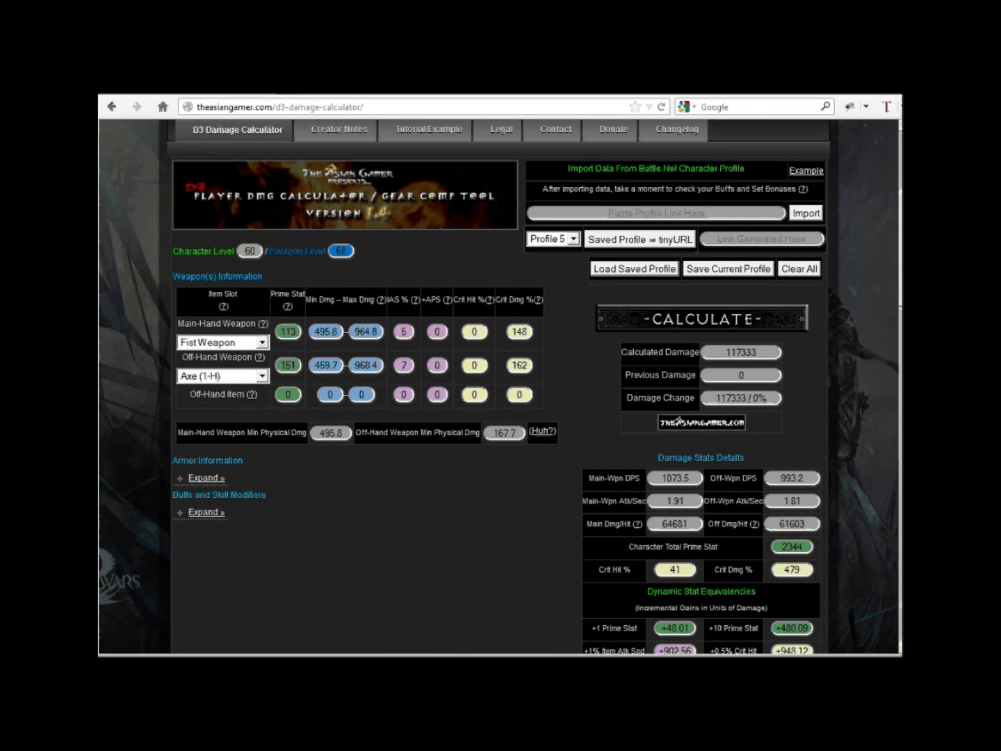
scroll(501, 386, "down", 1)
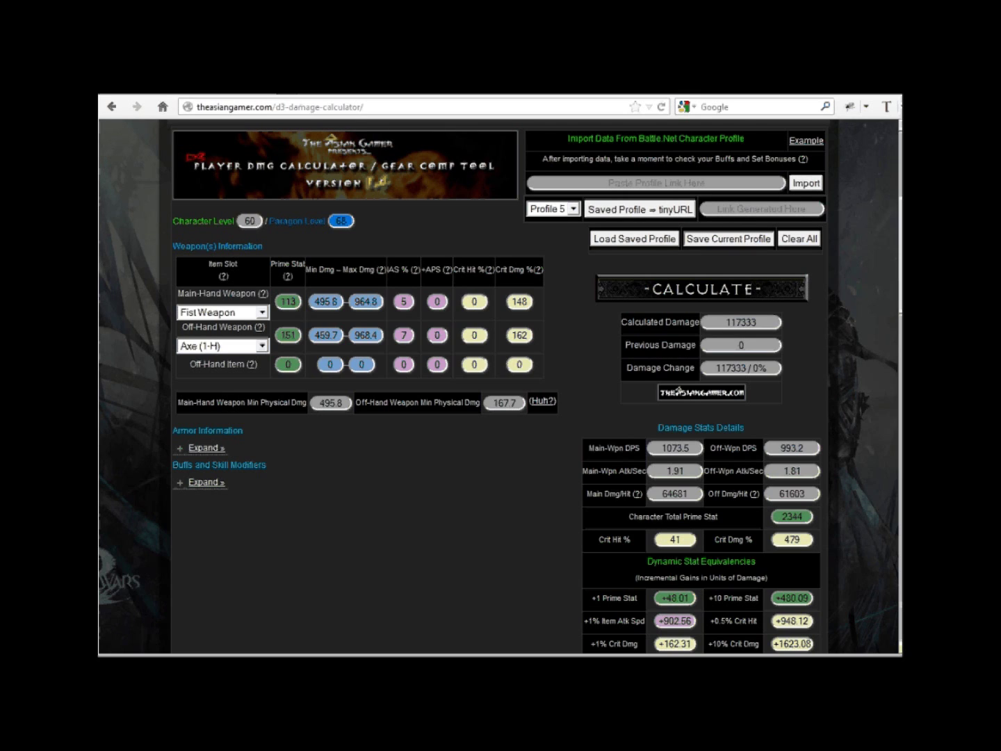
left_click(728, 238)
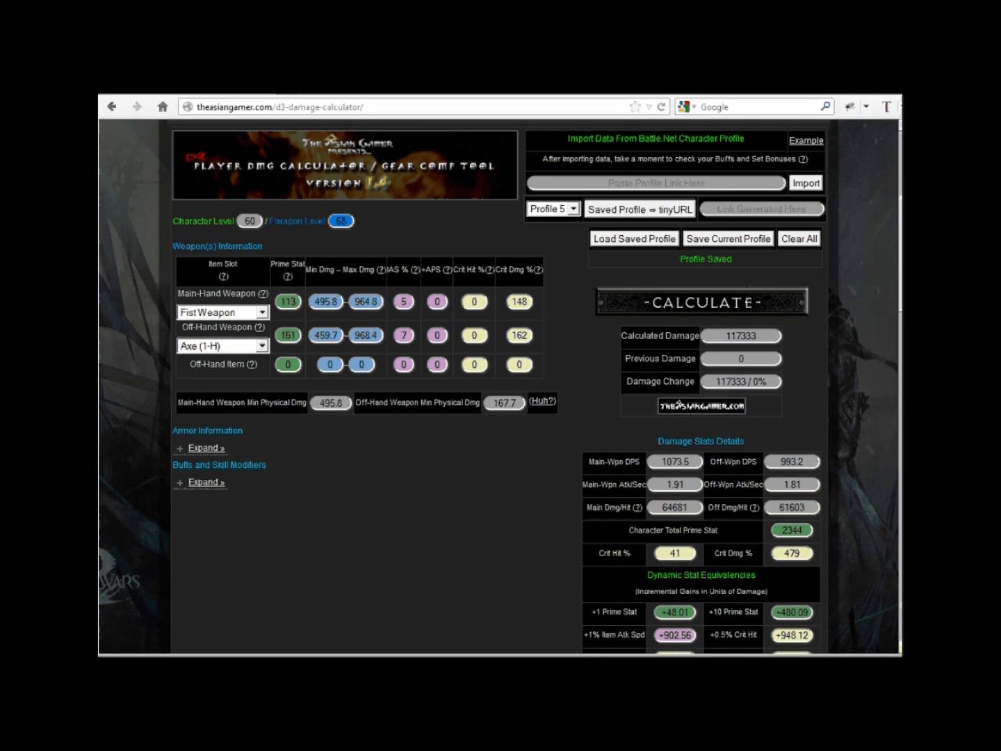
triple_click(706, 260)
left_click(706, 259)
key("F5")
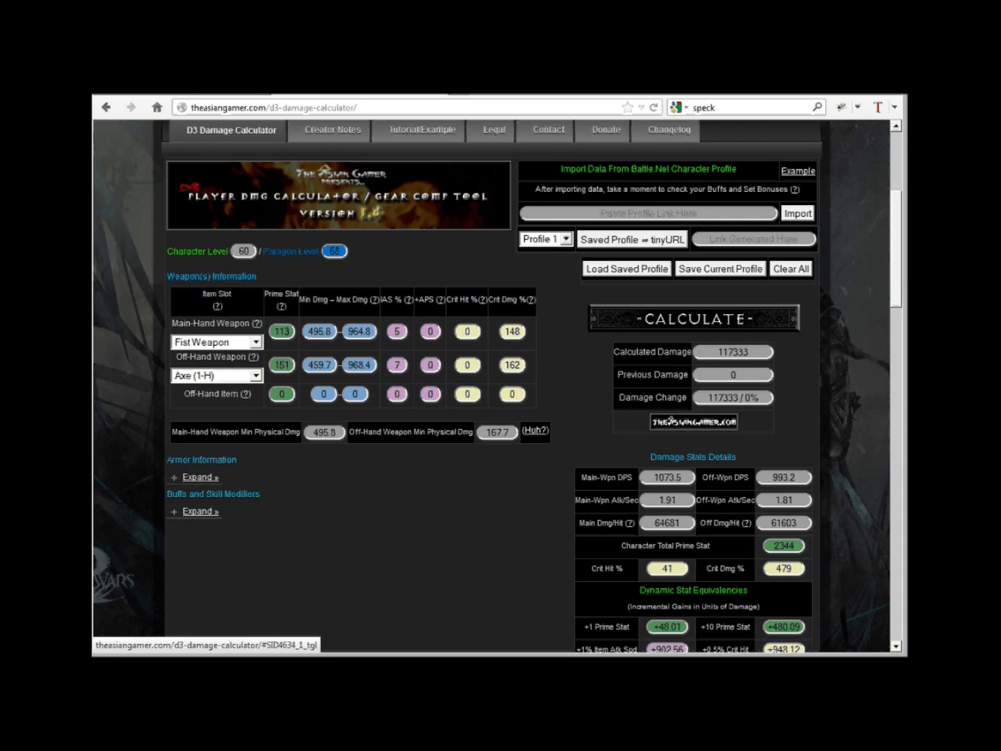
Step: Expand the Armor Information section and review the imported stats for each item slot
left_click(199, 477)
scroll(492, 386, "down", 1)
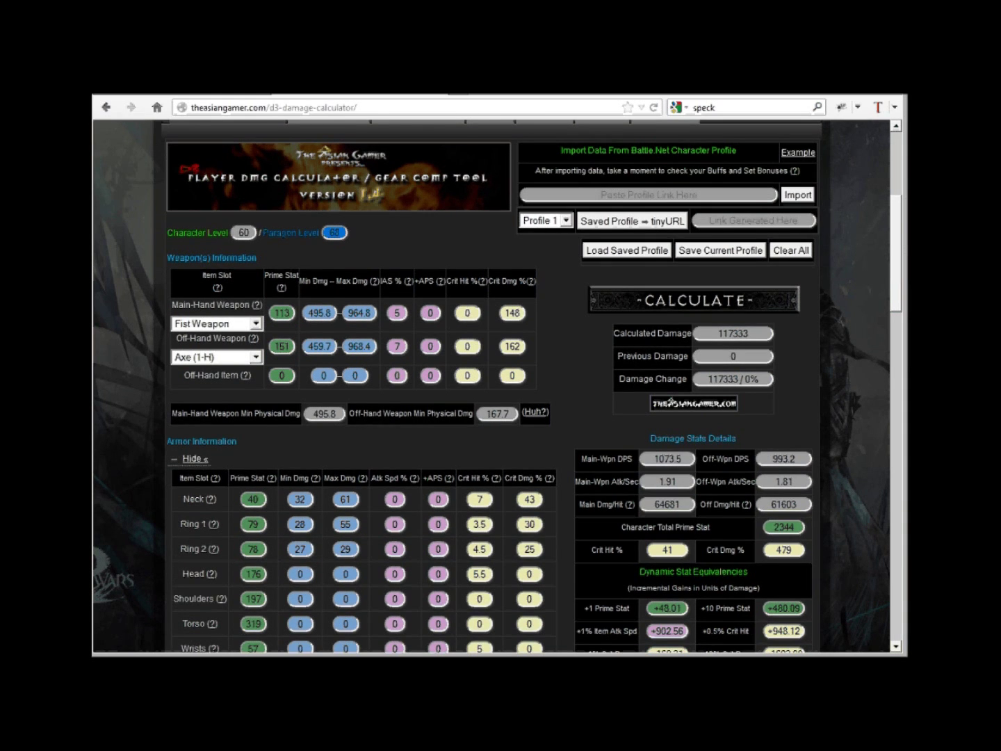
scroll(500, 386, "down", 5)
scroll(500, 386, "up", 2)
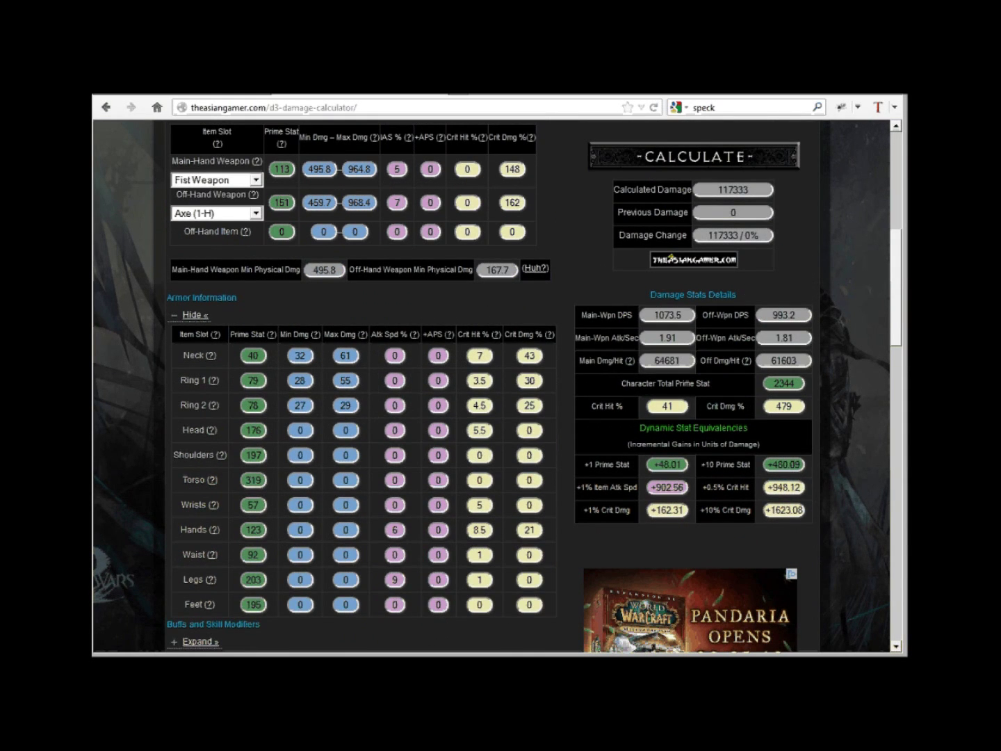
Step: Collapse Armor Information, expand Buffs and Skill Modifiers and review the set bonuses and class skill options
left_click(195, 315)
left_click(199, 349)
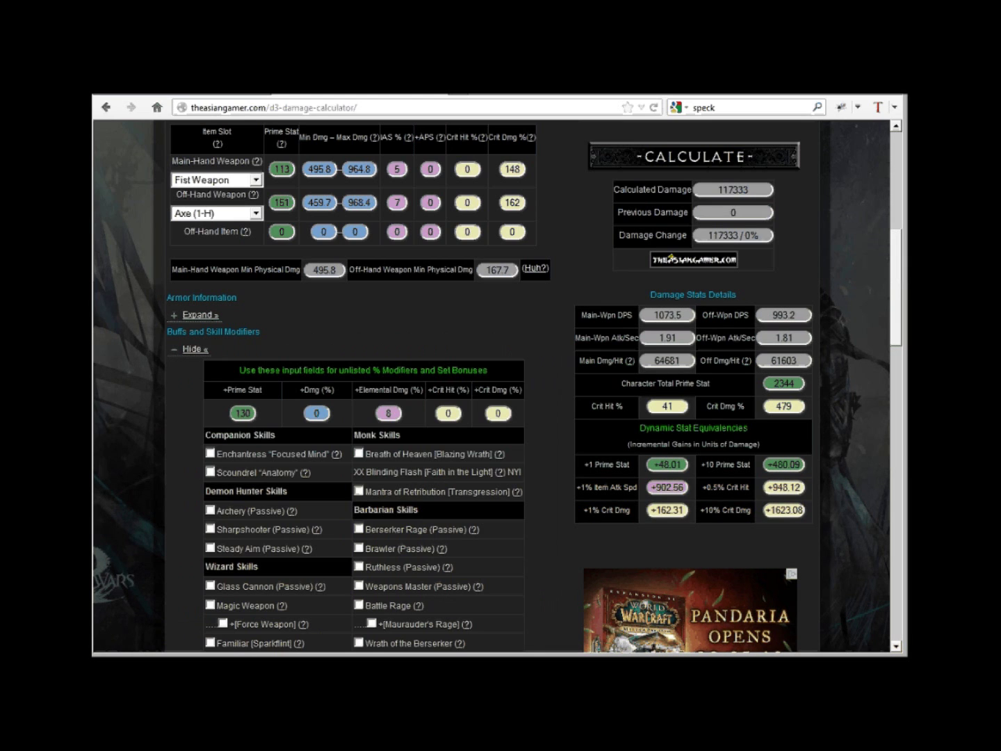
scroll(501, 386, "down", 2)
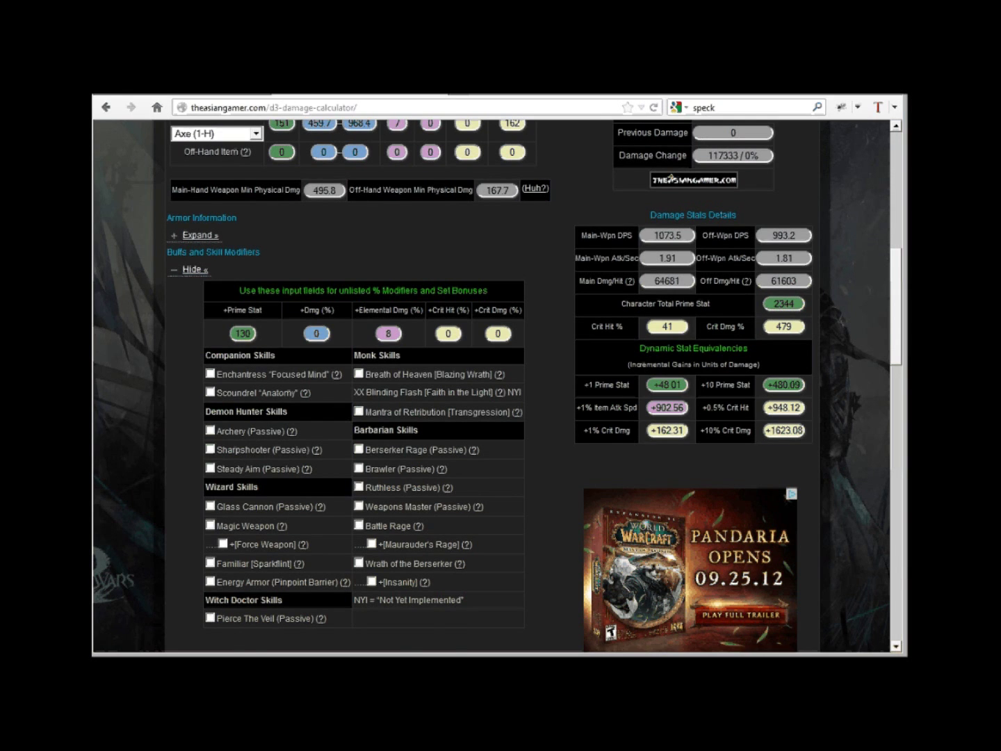
Step: Try a Paragon Level of 70 and restore it to 68
scroll(500, 386, "up", 4)
double_click(334, 170)
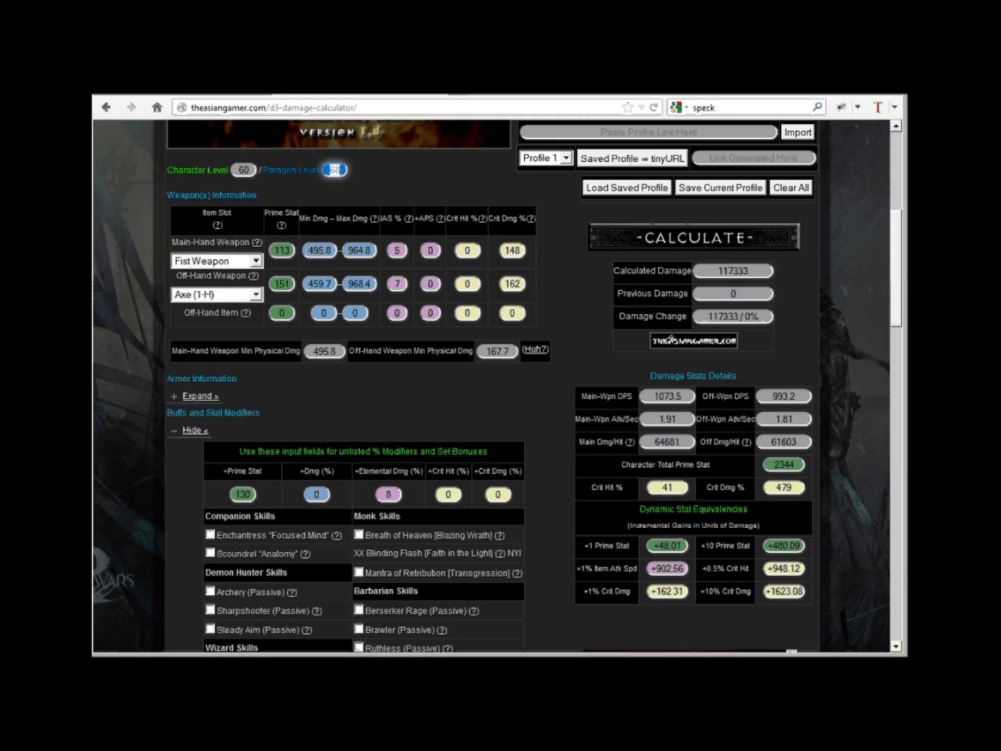
type("70")
double_click(338, 169)
type("68")
key("Tab")
Step: Collapse the Buffs and Skill Modifiers section and return to the weapon and damage overview
scroll(501, 389, "down", 2)
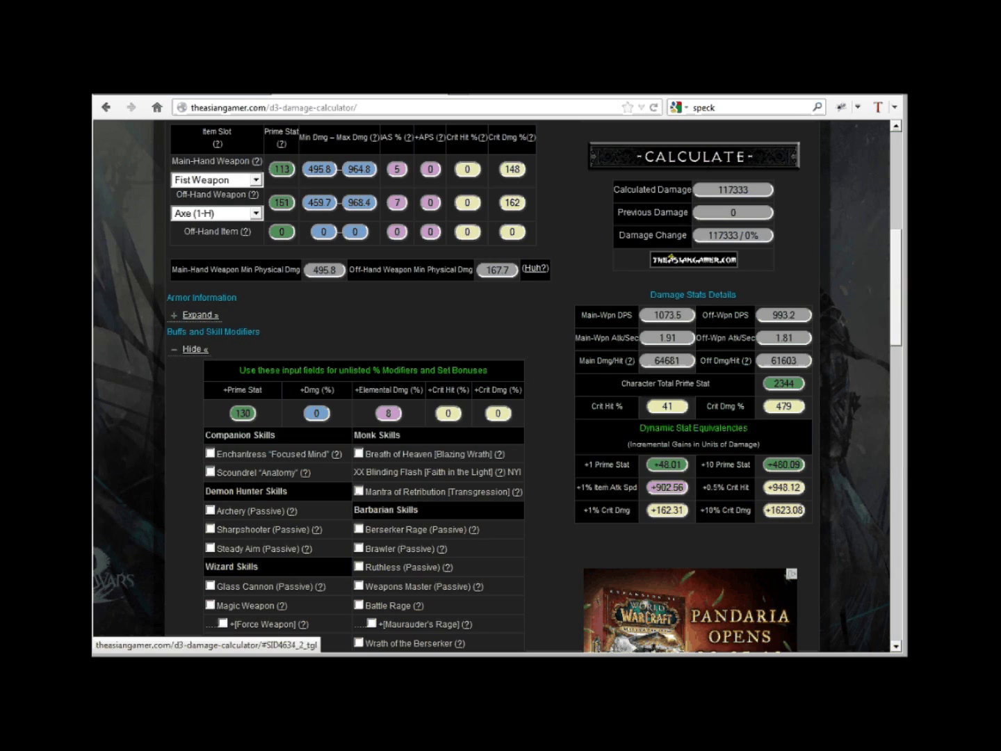
left_click(196, 349)
scroll(497, 385, "up", 3)
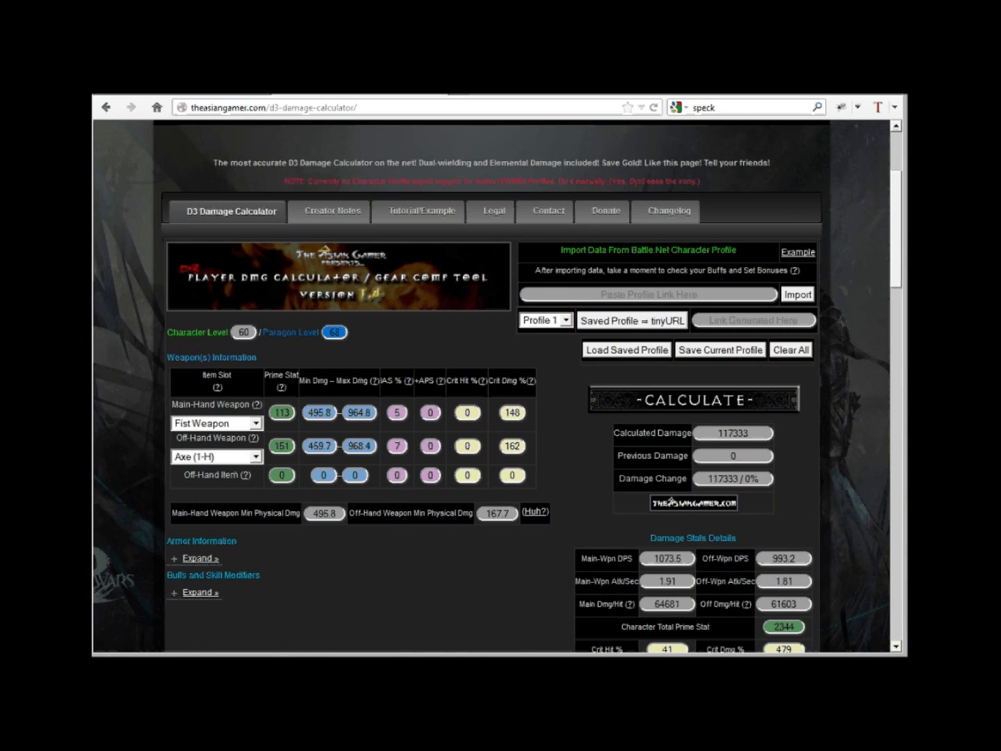
scroll(497, 385, "down", 2)
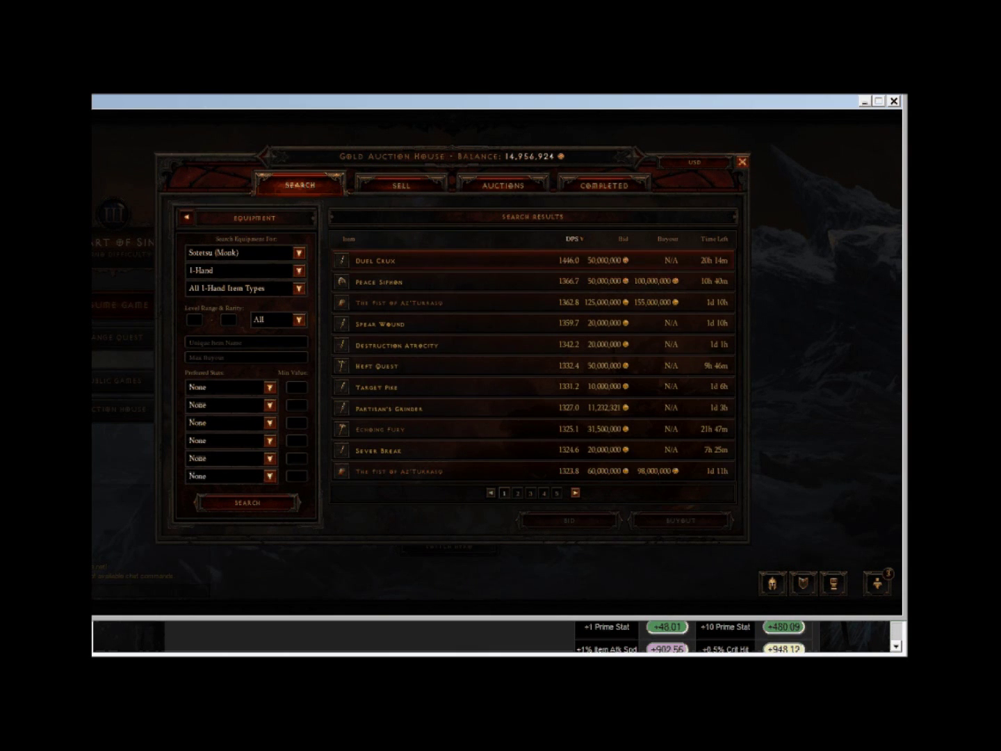
Step: Examine the stats of the Duel Crux in the gold auction house results and return to the damage calculator
mouse_move(375, 260)
mouse_move(342, 260)
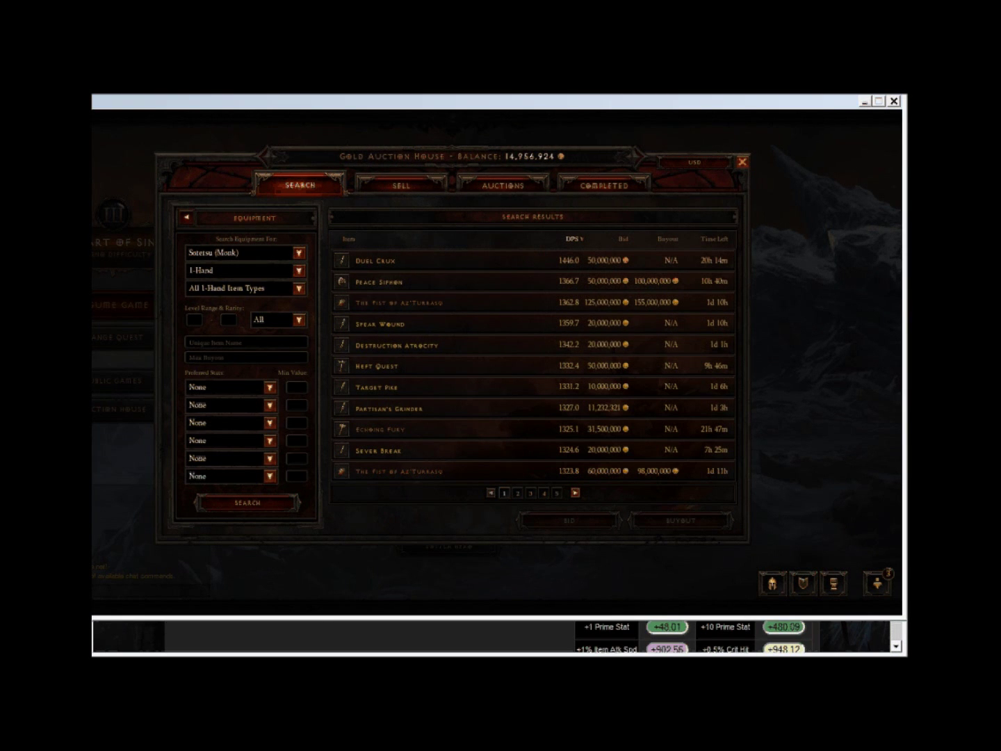
key("alt+Tab")
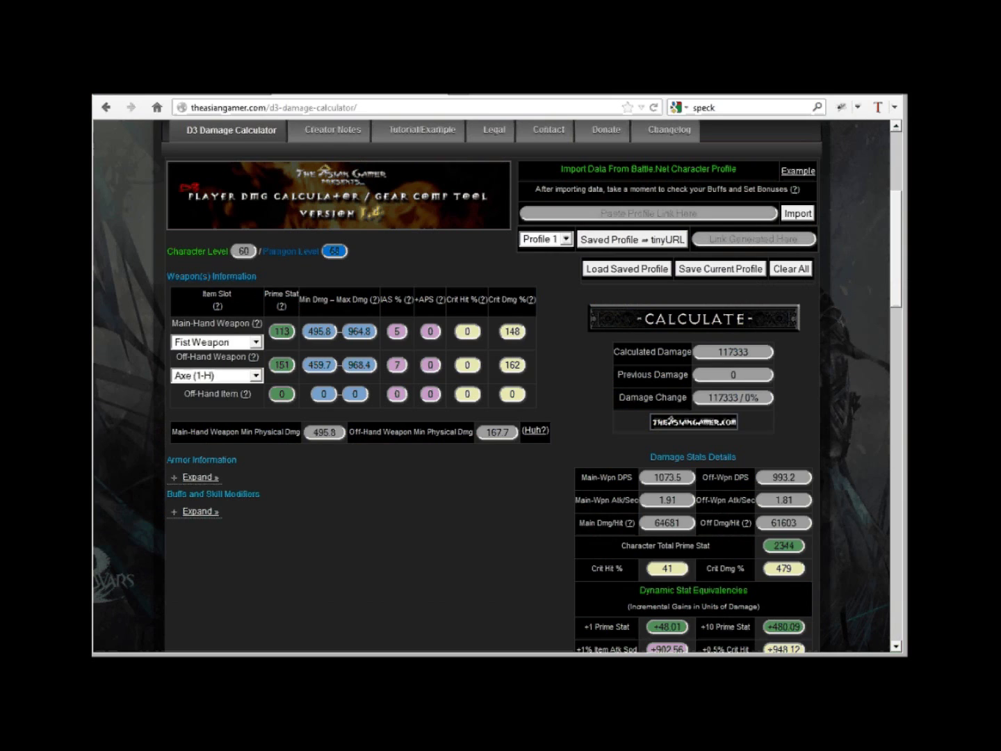
Step: Set the main-hand weapon type to Sword (1-H) with a Prime Stat of 0
left_click(216, 342)
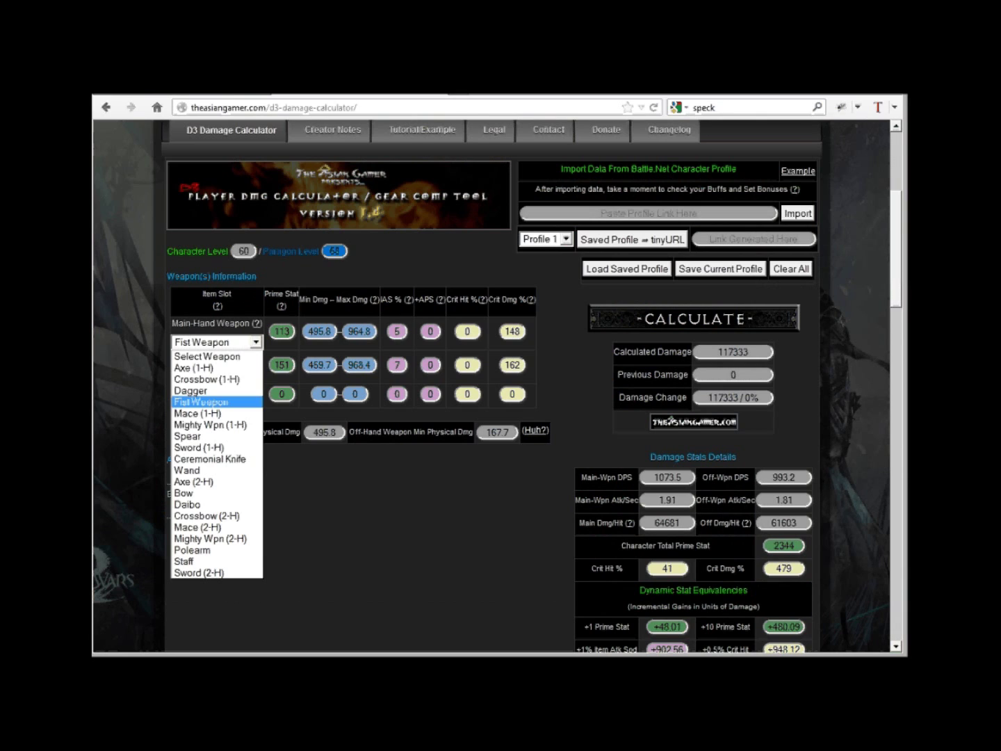
key("Down")
key("Down")
key("Down")
key("Down")
key("Return")
key("Tab")
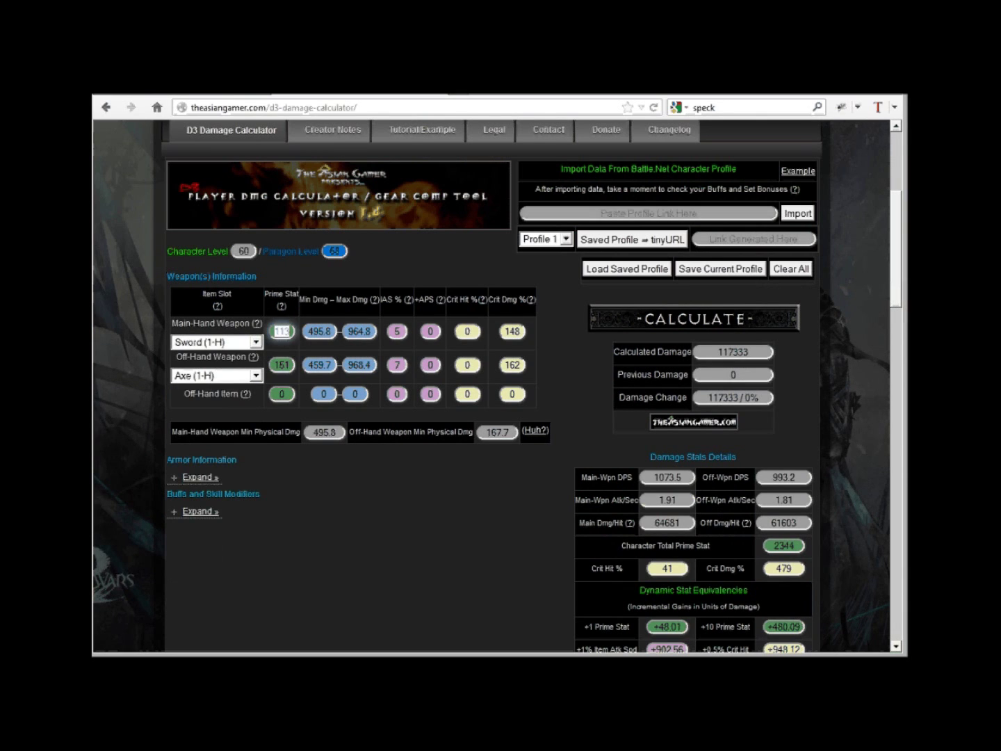
type("0")
key("Tab")
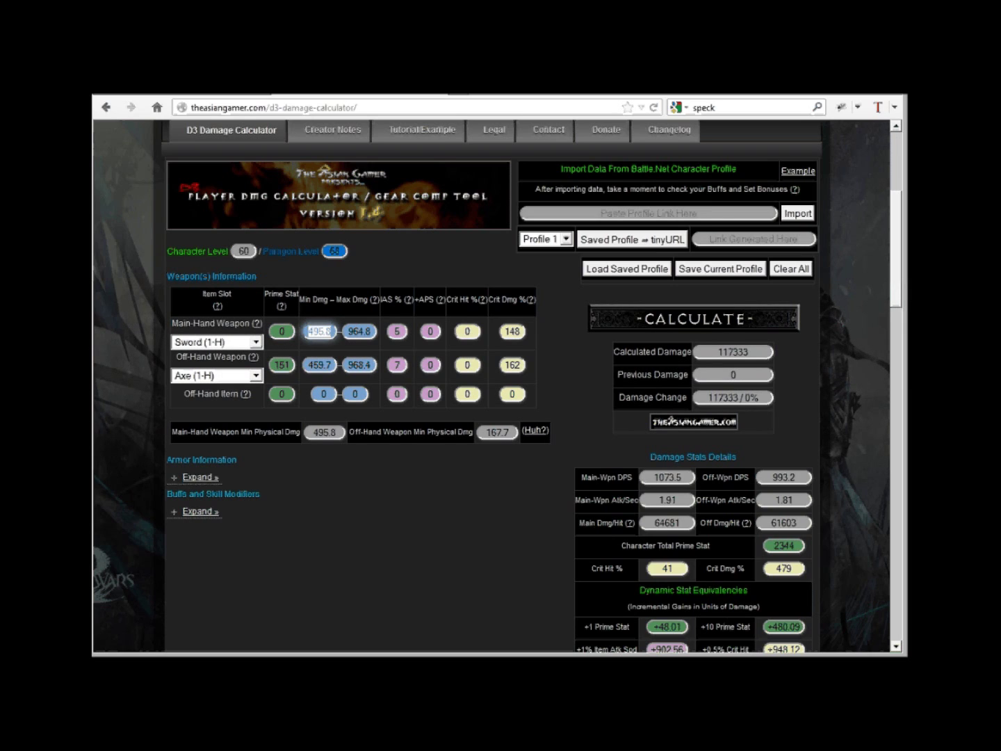
Step: Set the main-hand sword's damage range to 620–1241, its IAS to 11% and its Crit Dmg to 0%
type("620")
key("Tab")
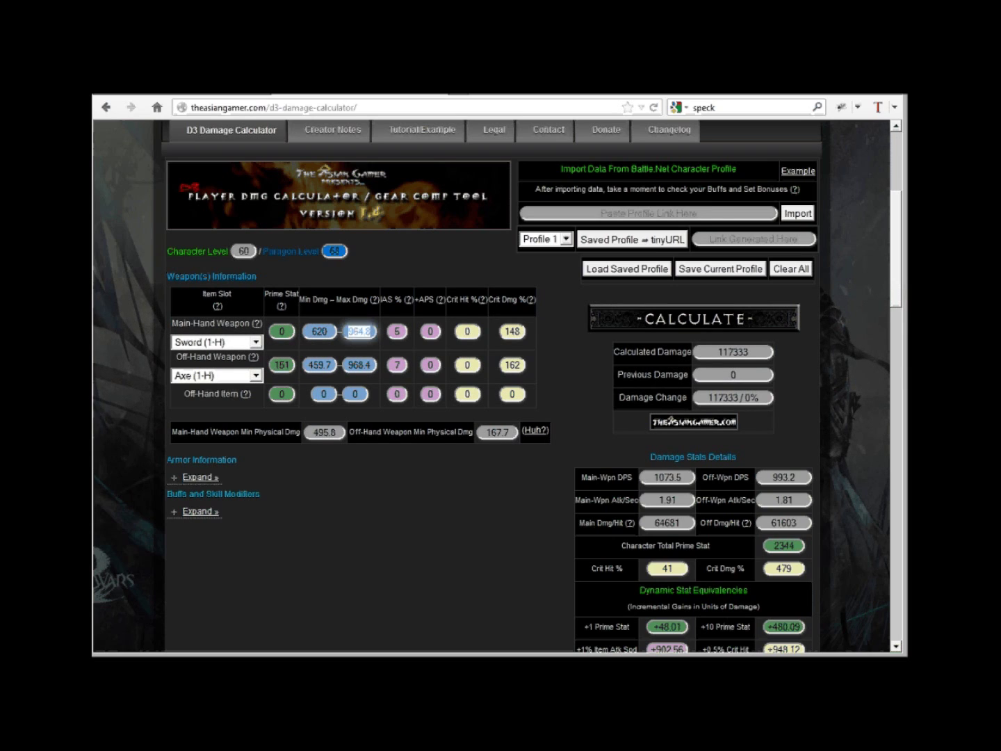
type("1241")
key("Tab")
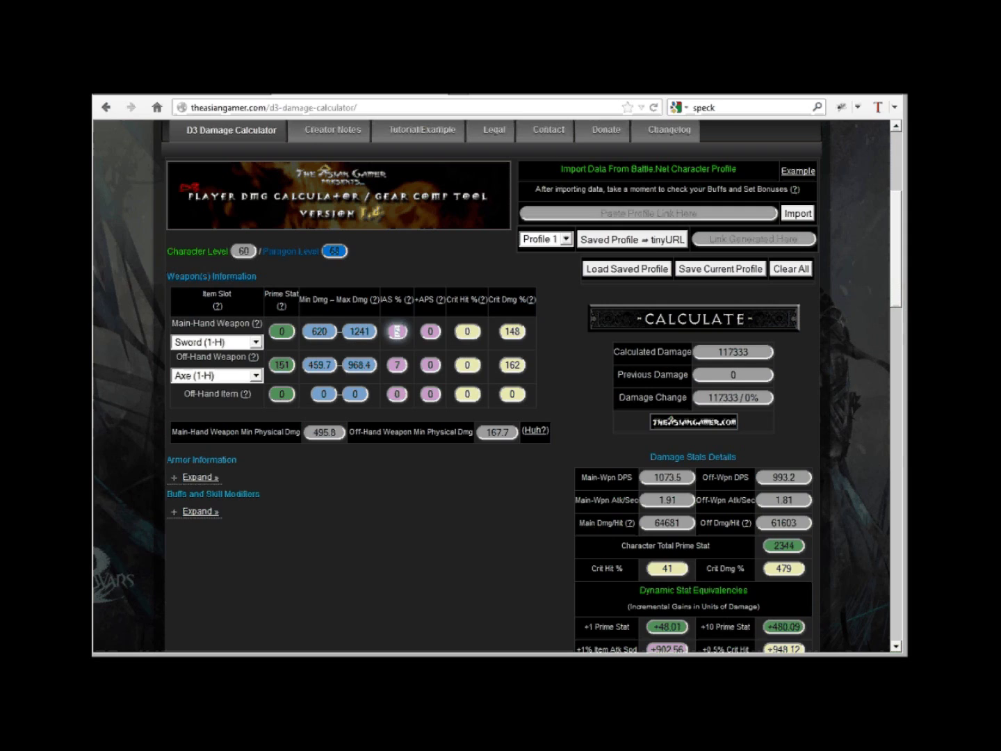
type("11")
key("Tab")
key("Tab")
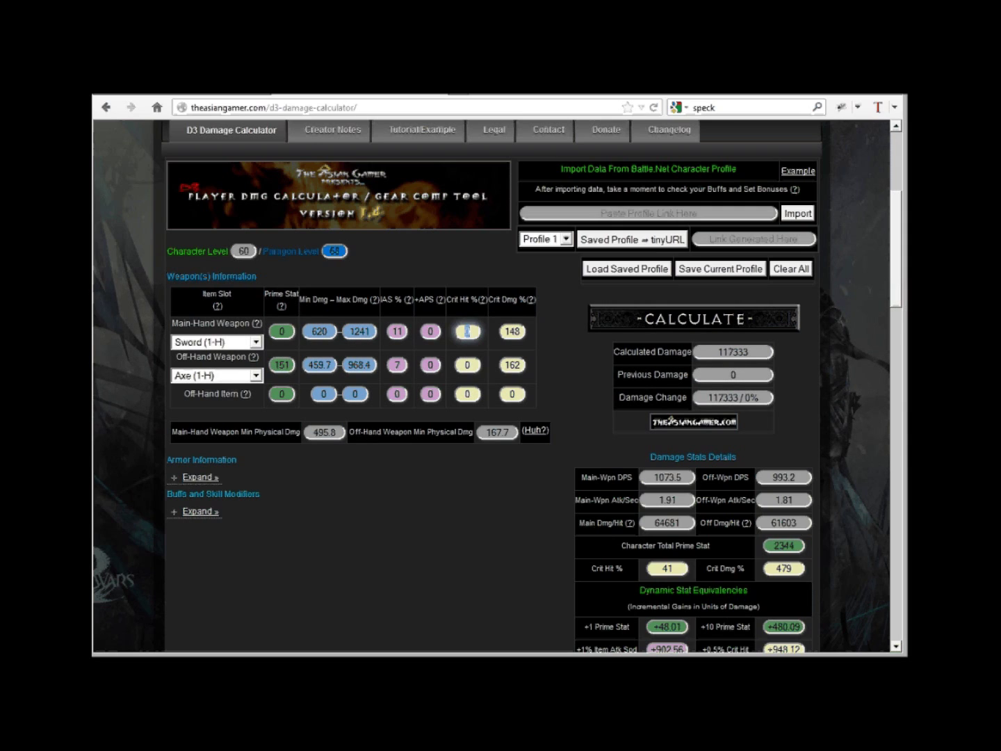
key("Tab")
type("0")
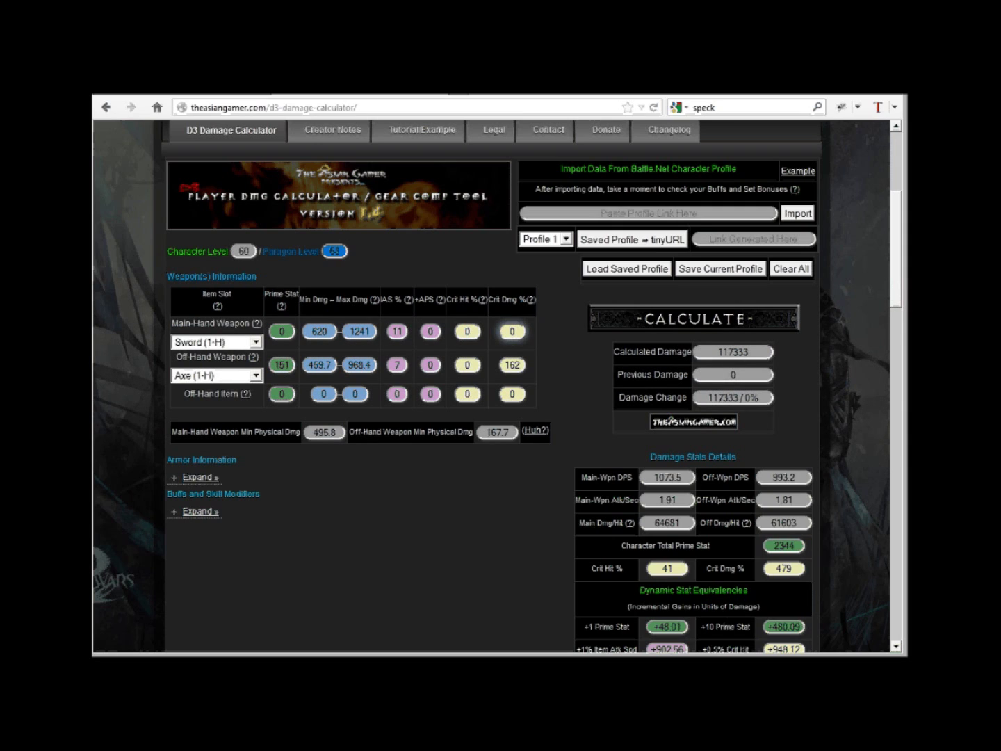
Step: Set the Main-Hand Weapon Min Physical Dmg to 620
key("Tab")
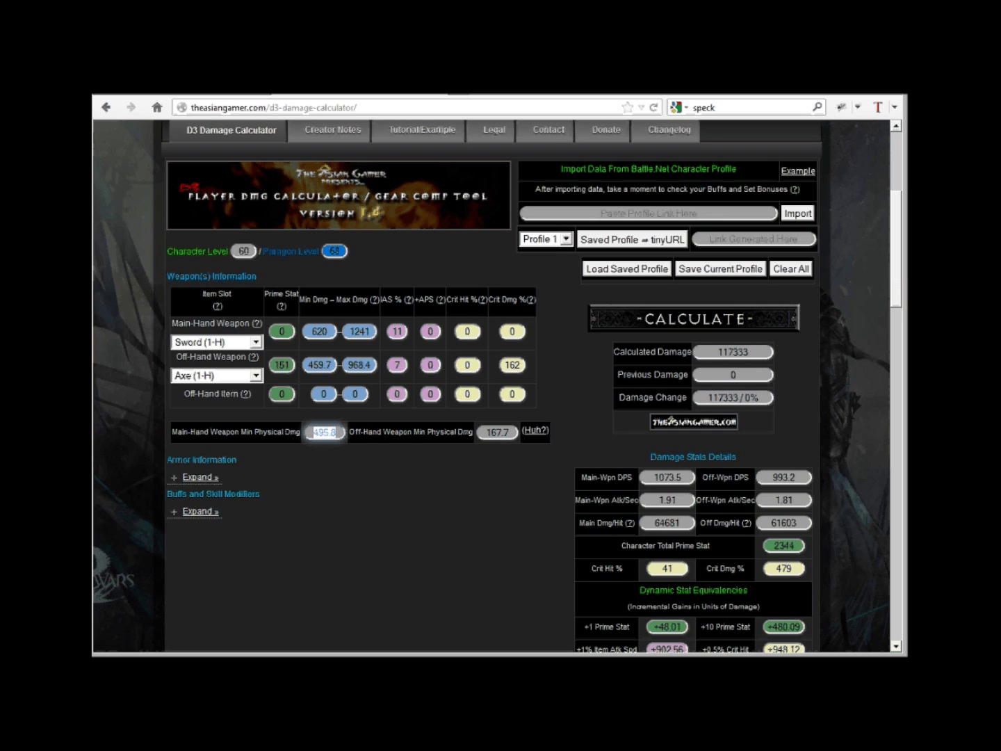
type("620")
key("Tab")
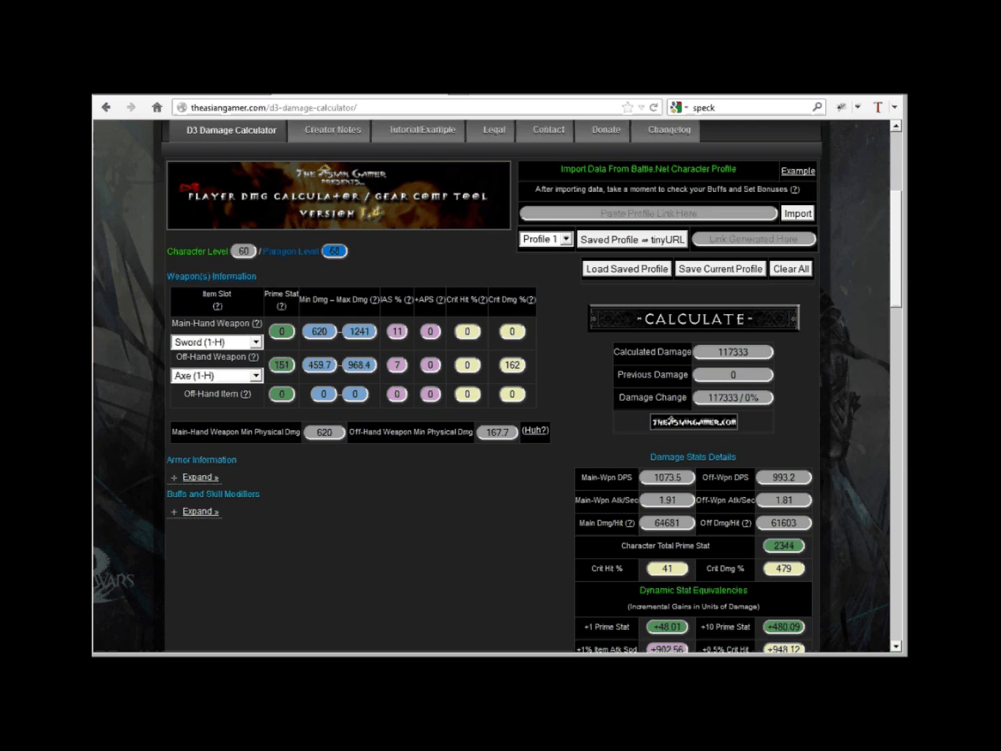
Step: Check the +Elemental Dmg (%) bonus under Buffs and Skill Modifiers and collapse the section again
left_click(201, 511)
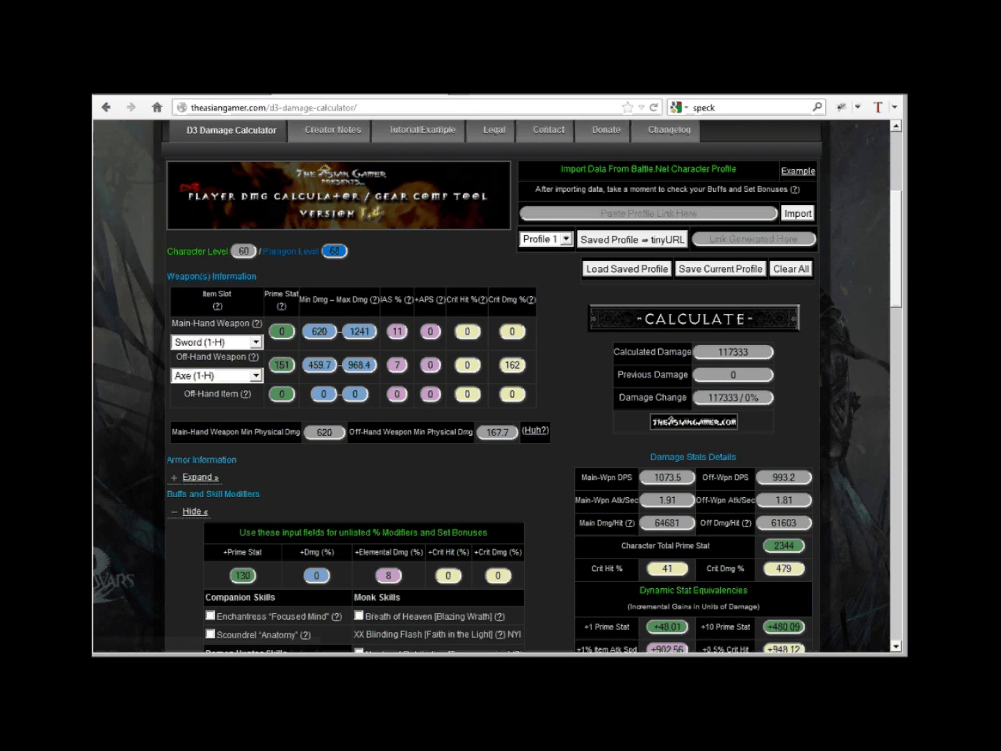
left_click(388, 575)
left_click(391, 575)
mouse_move(535, 430)
left_click(194, 511)
left_click(195, 511)
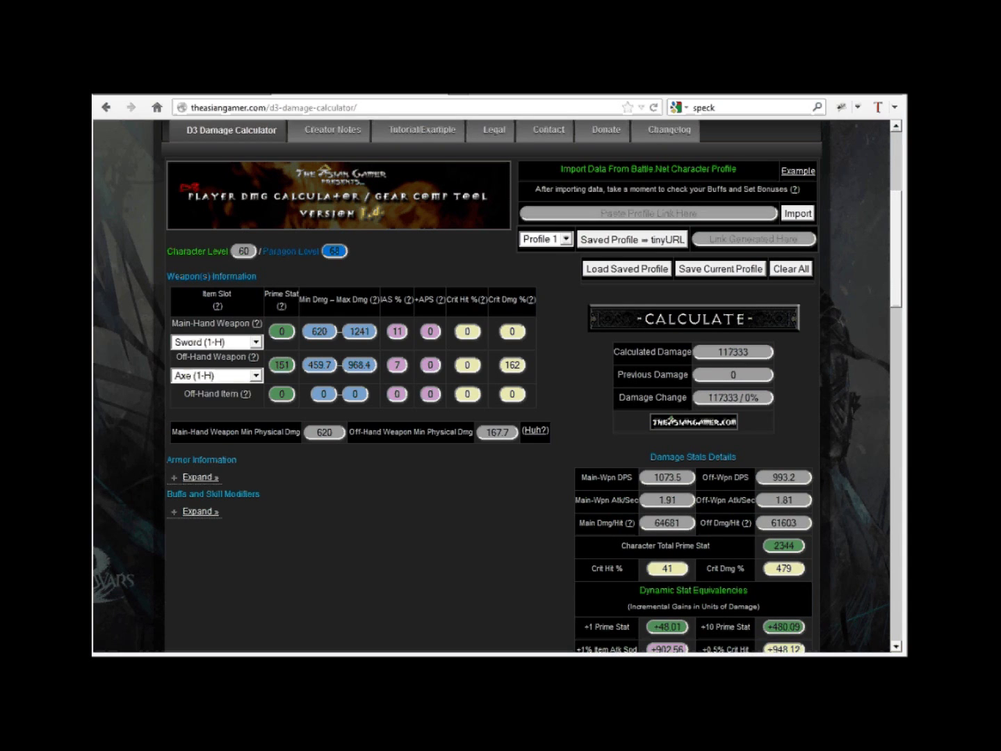
Step: Calculate the damage with the new sword and review the damage change as an amount and a percentage
left_click(693, 318)
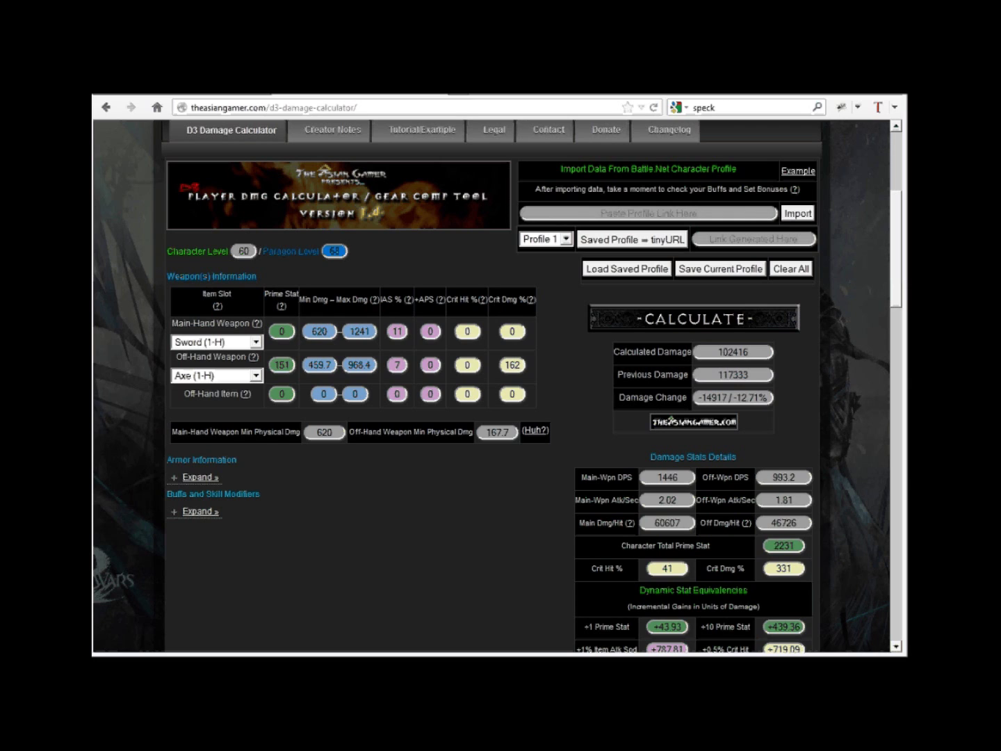
double_click(754, 398)
left_click_drag(698, 398, 728, 398)
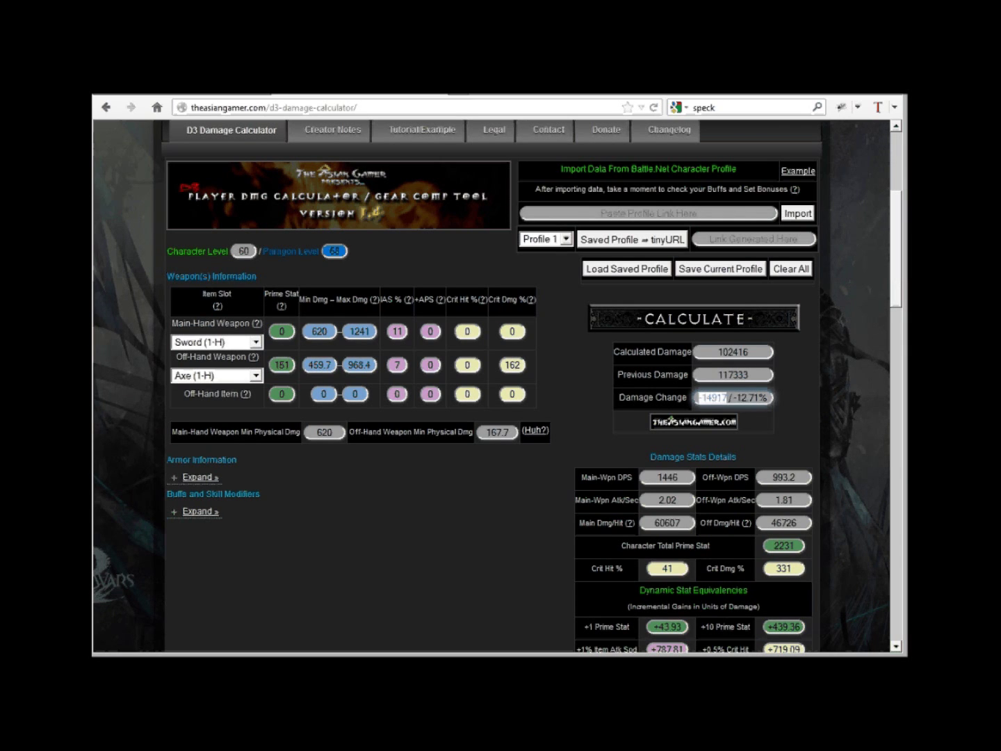
left_click(727, 397)
left_click_drag(733, 397, 768, 398)
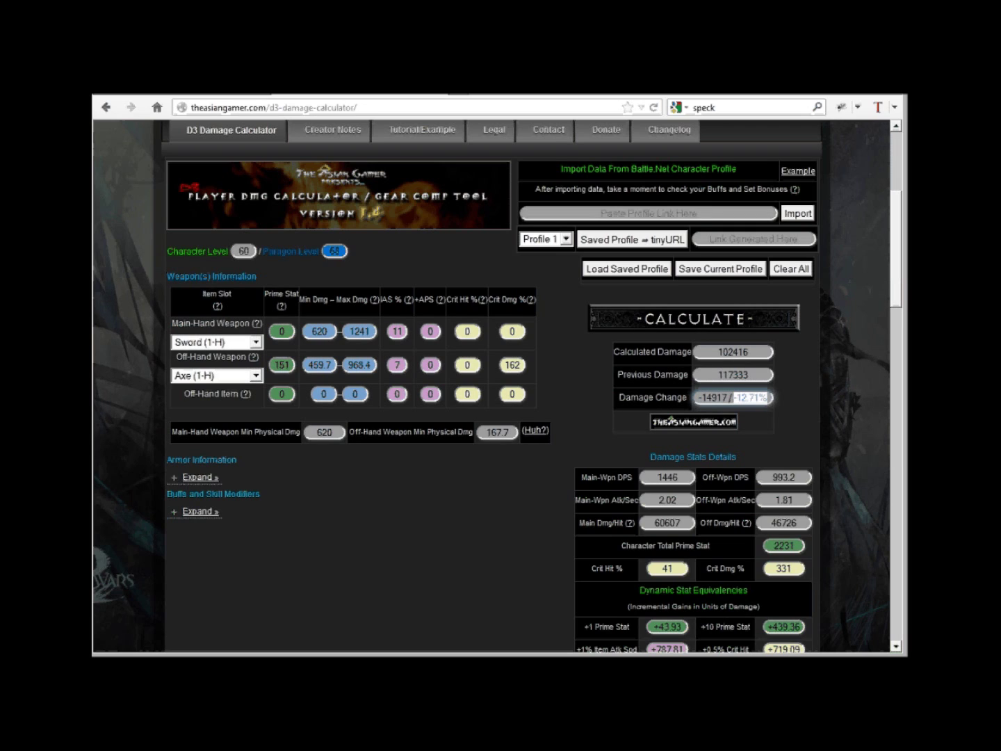
left_click(767, 398)
Step: Clear all calculator fields and load the saved Profile 5
left_click(791, 268)
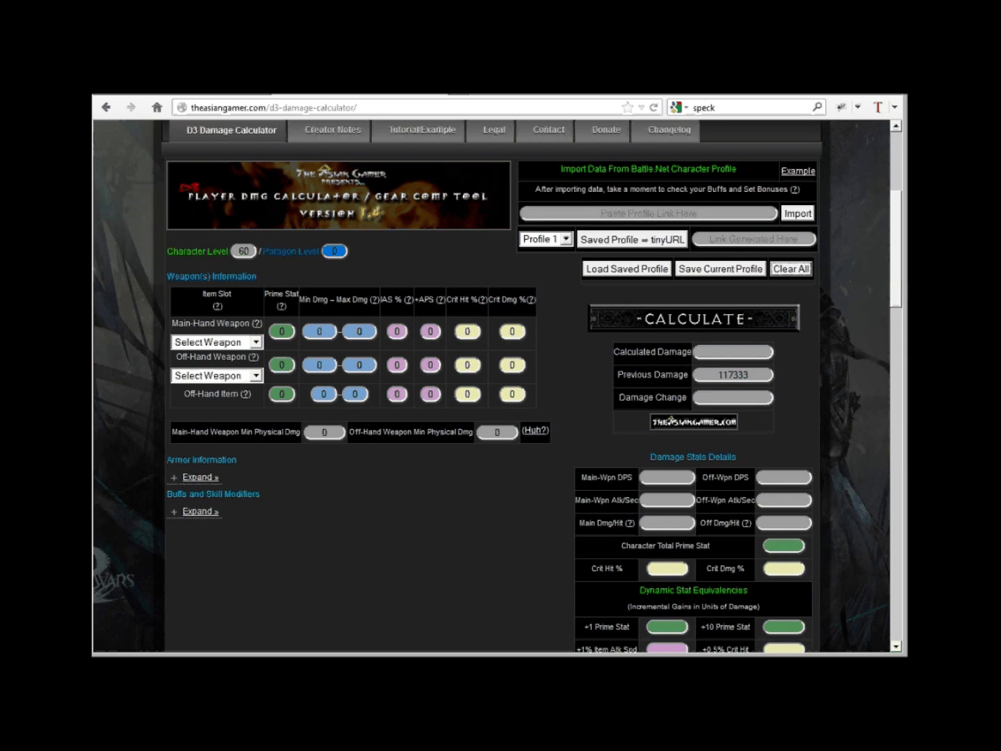
left_click(546, 238)
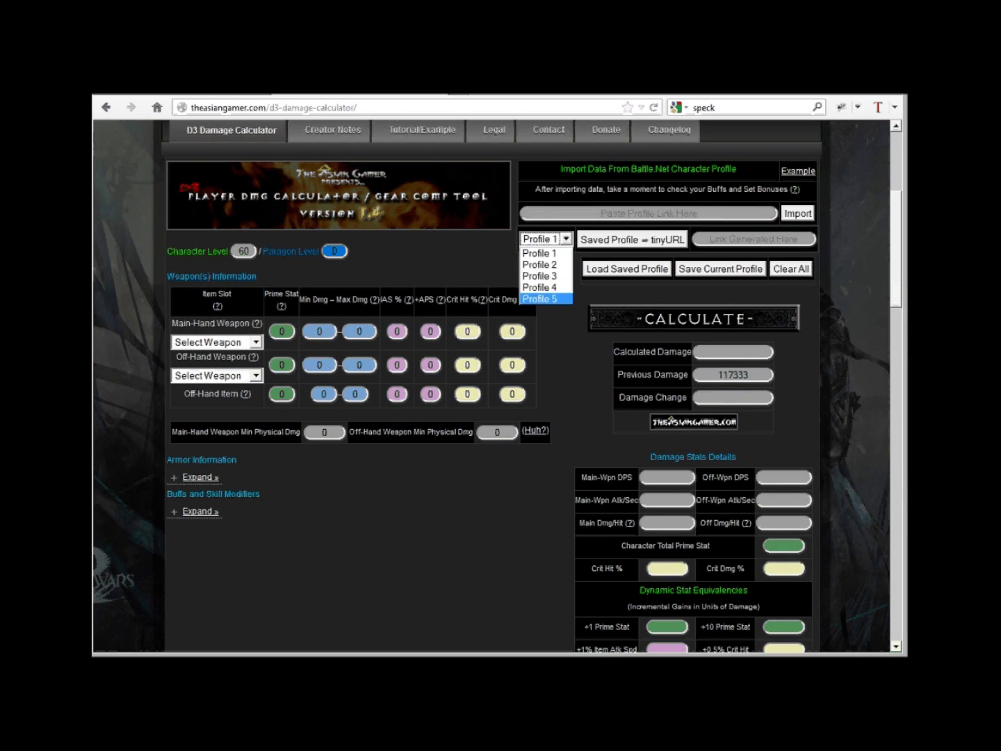
left_click(546, 298)
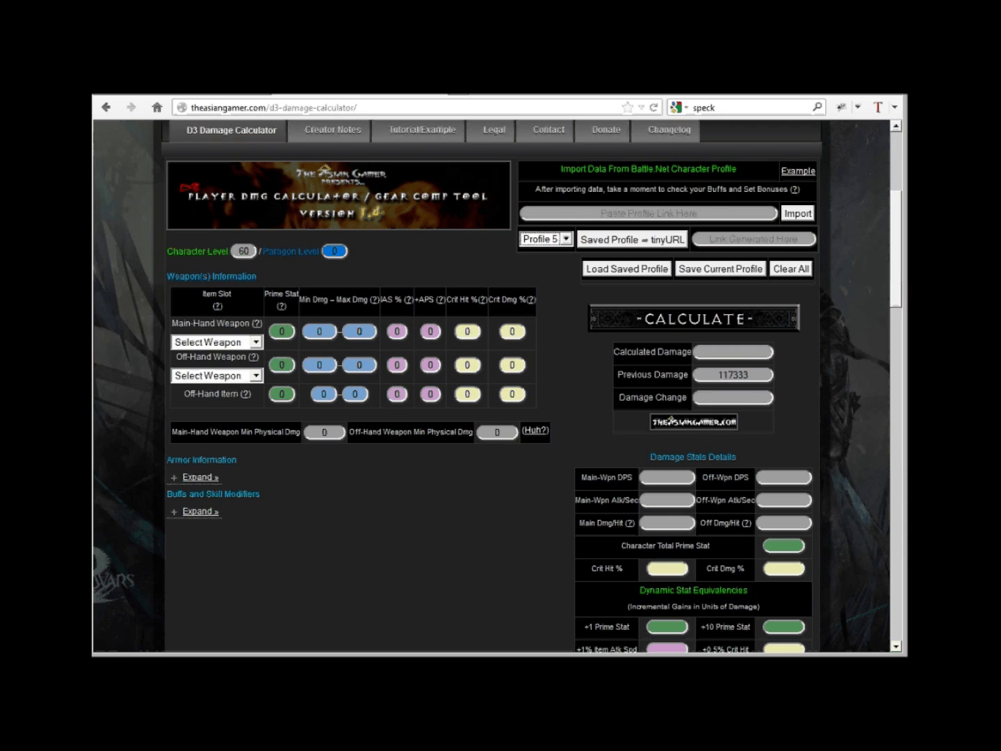
left_click(627, 268)
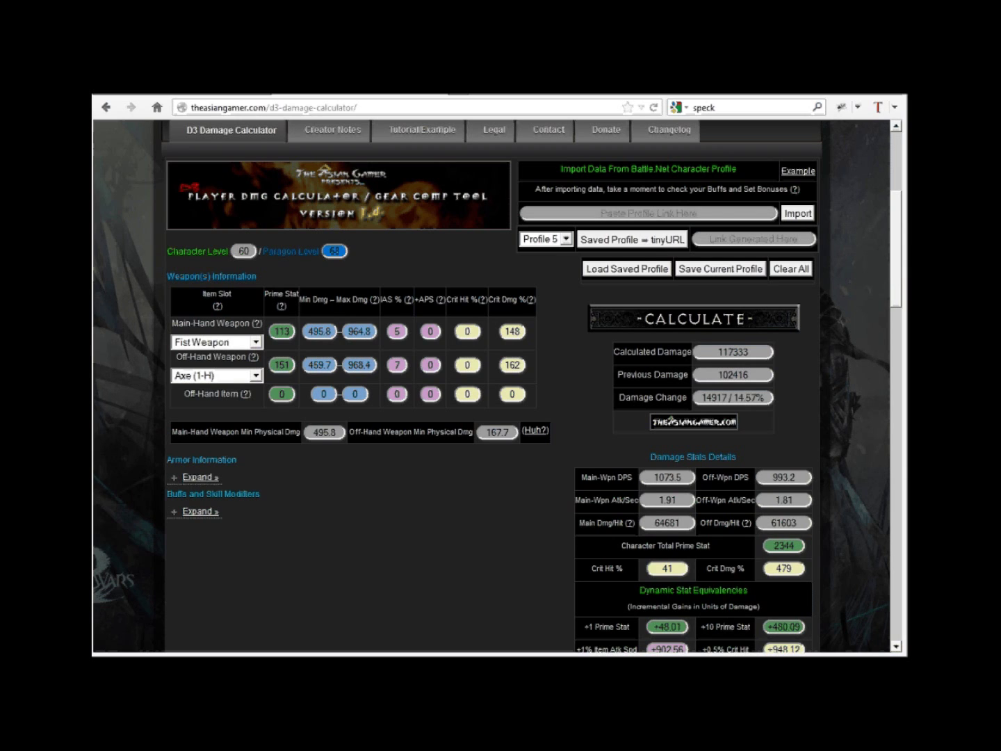
Step: Switch to the auction house's Sell page and examine the stats of the Won Khim Lau fist weapon in the stash
key("alt+Tab")
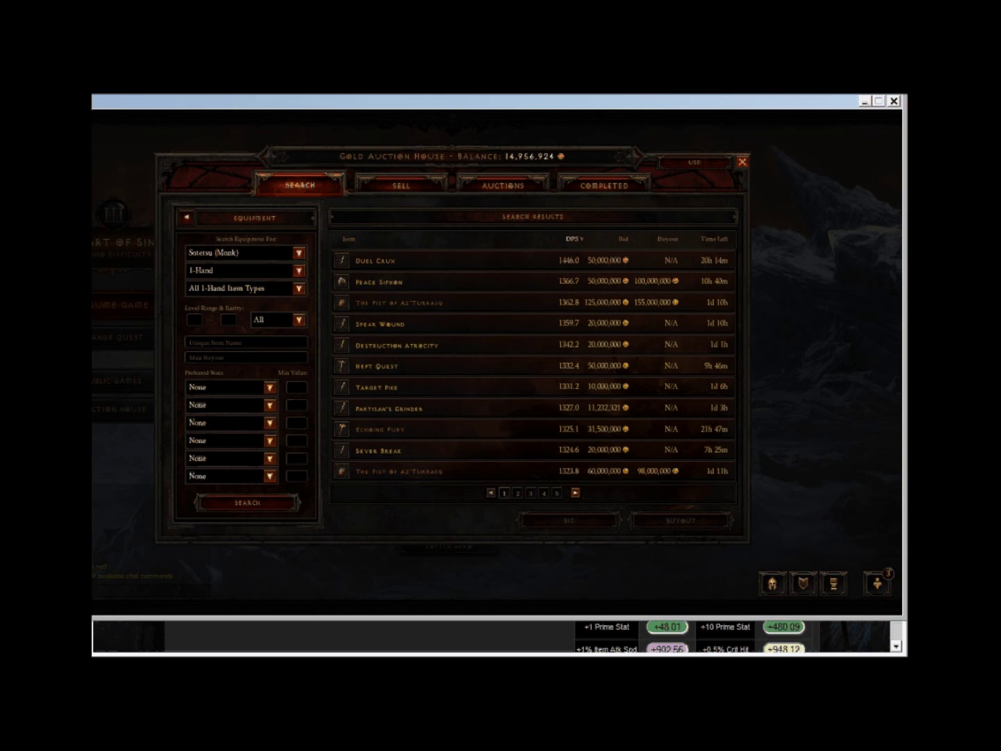
left_click(400, 184)
mouse_move(197, 265)
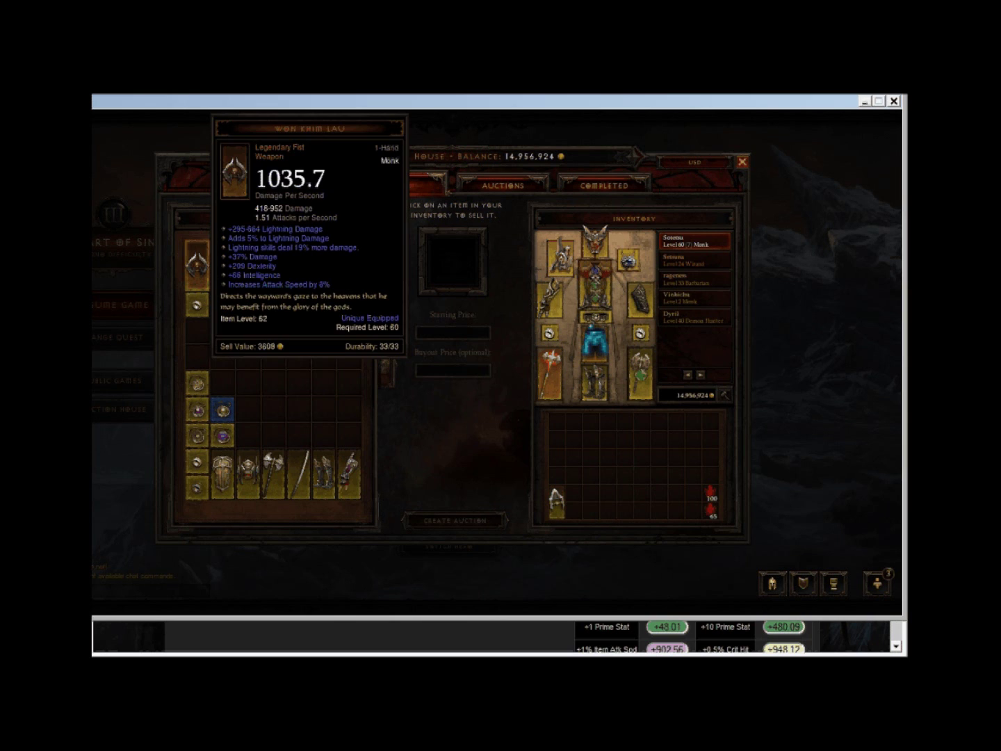
Step: Compute 418-295 in Calculator and set the Main-Hand Weapon Min Physical Dmg to 123 in the damage calculator
key("alt+Tab")
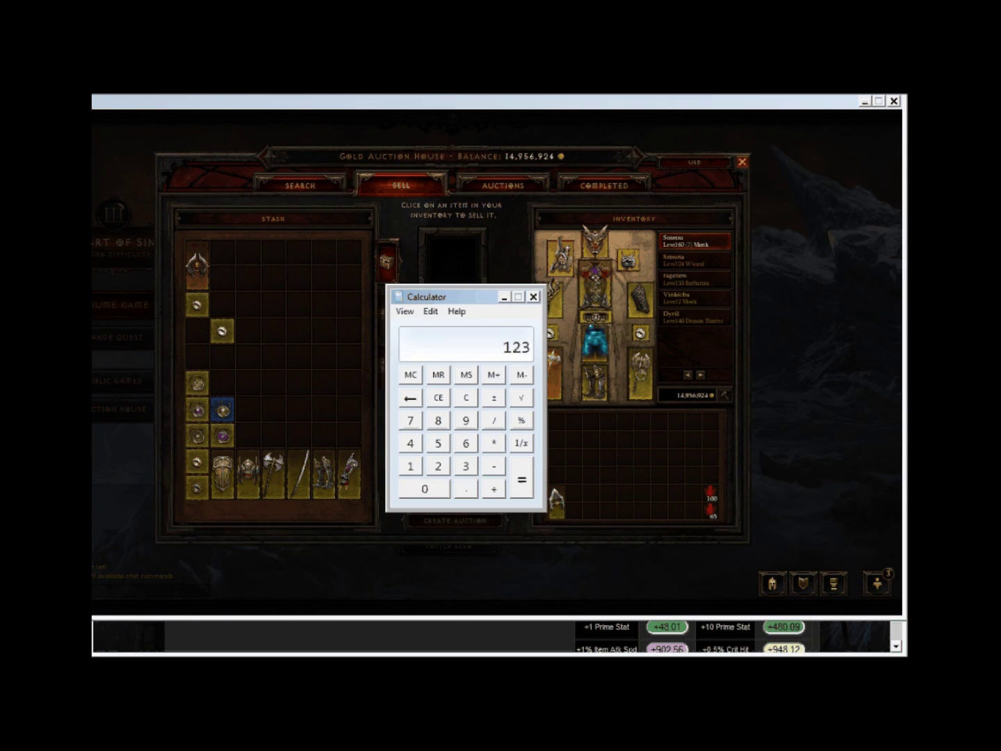
key("Escape")
type("418-295")
key("Return")
key("alt+Tab")
key("alt+Tab")
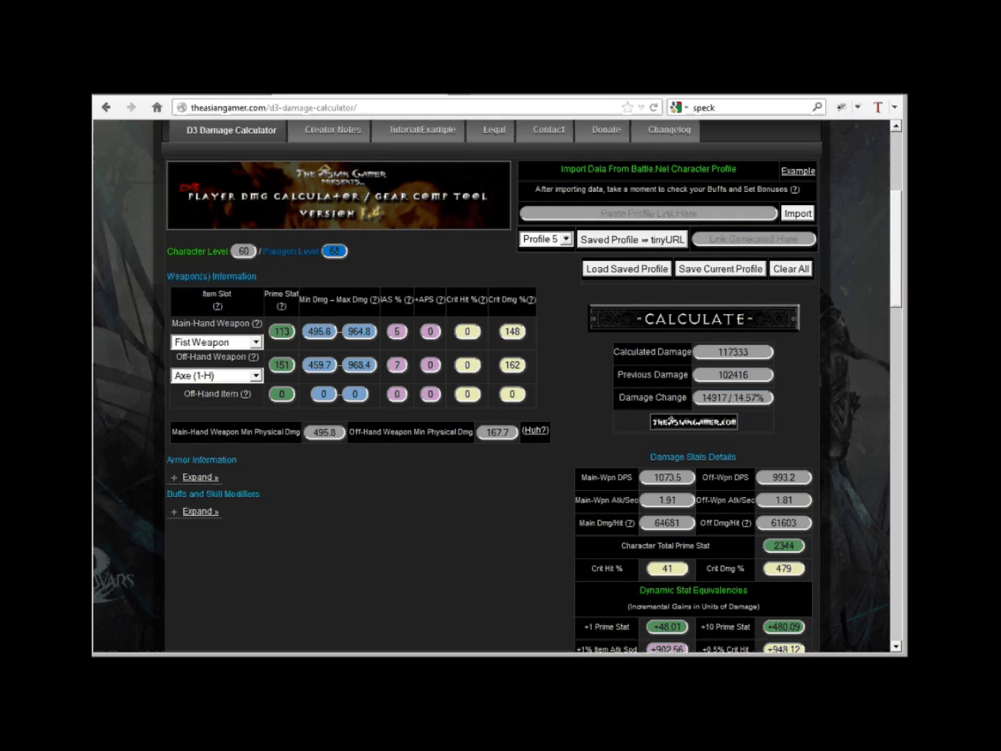
left_click(324, 432)
type("123")
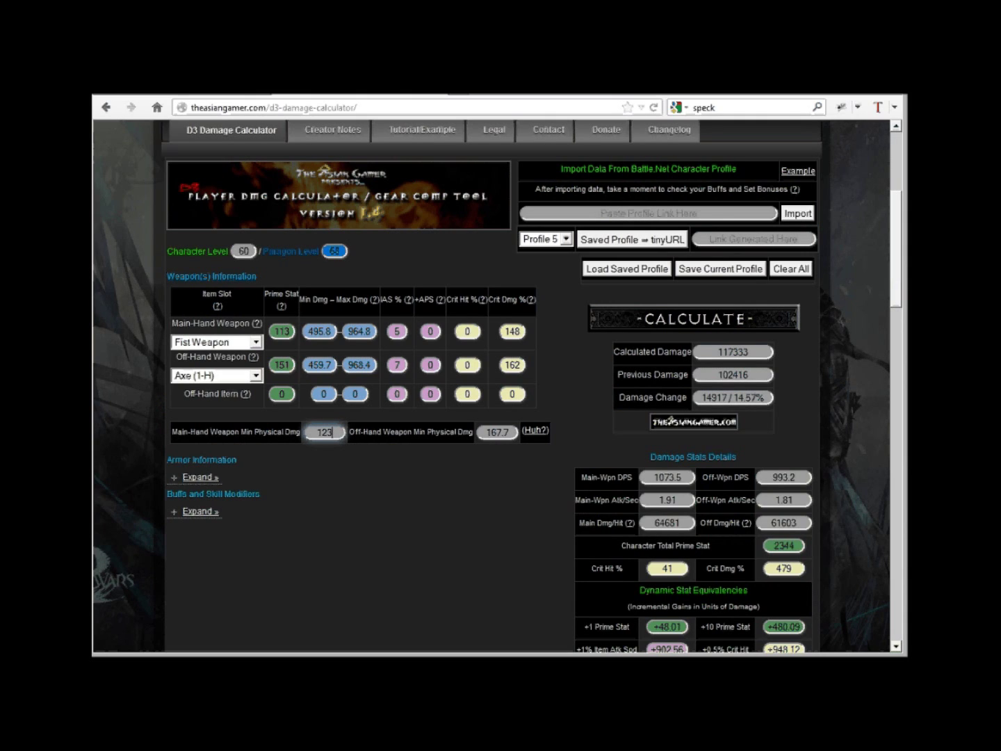
Step: Set the main-hand fist weapon's Prime Stat to 209, damage range to 418–952, IAS to 8% and Crit Dmg to 0%
left_click(281, 331)
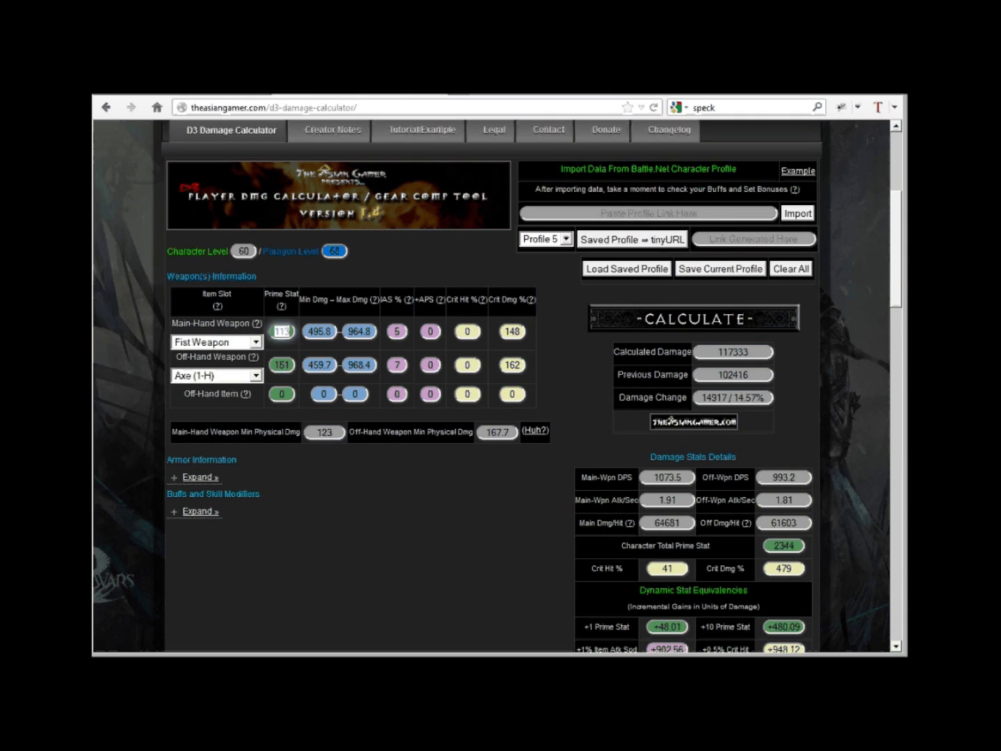
type("209")
key("Tab")
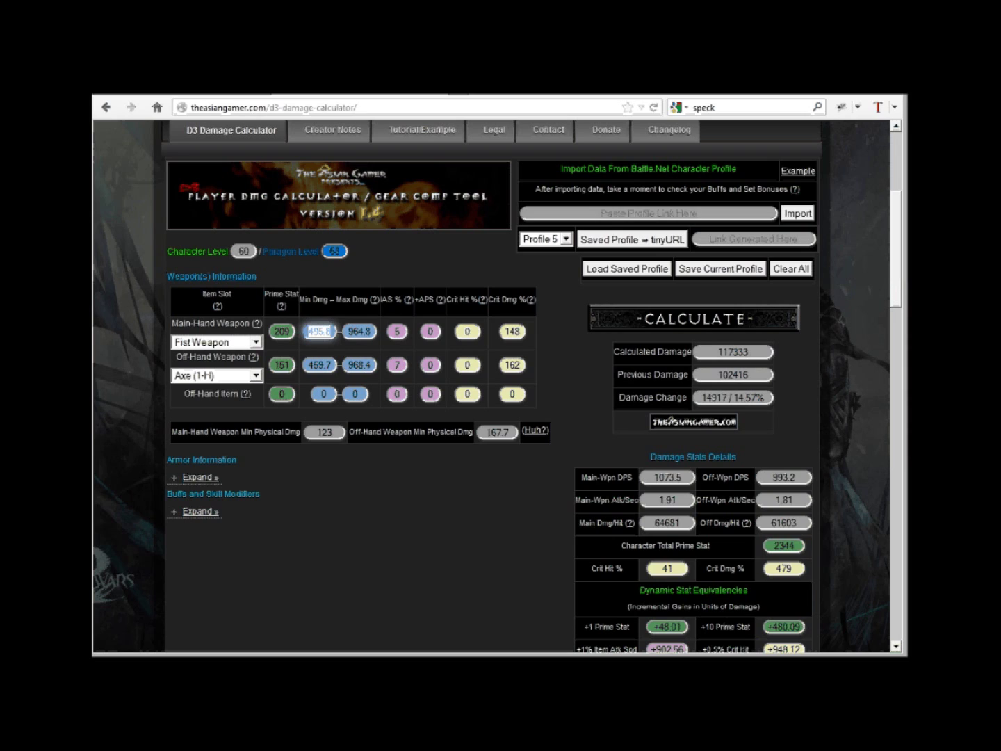
type("418")
key("Tab")
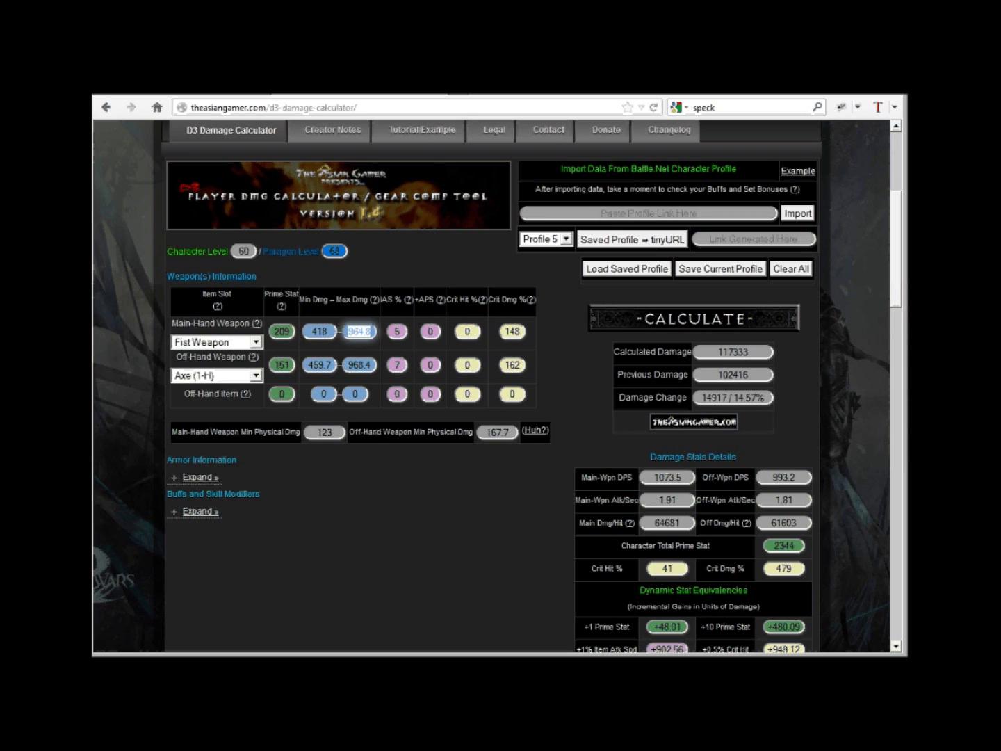
type("952")
key("Tab")
type("8")
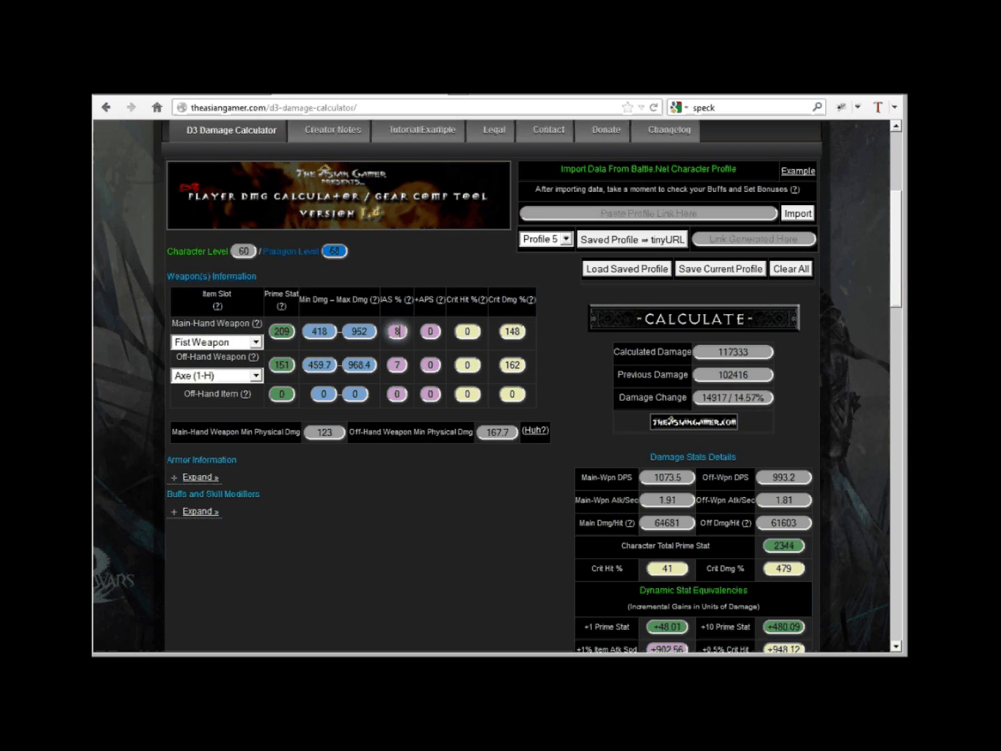
key("Tab")
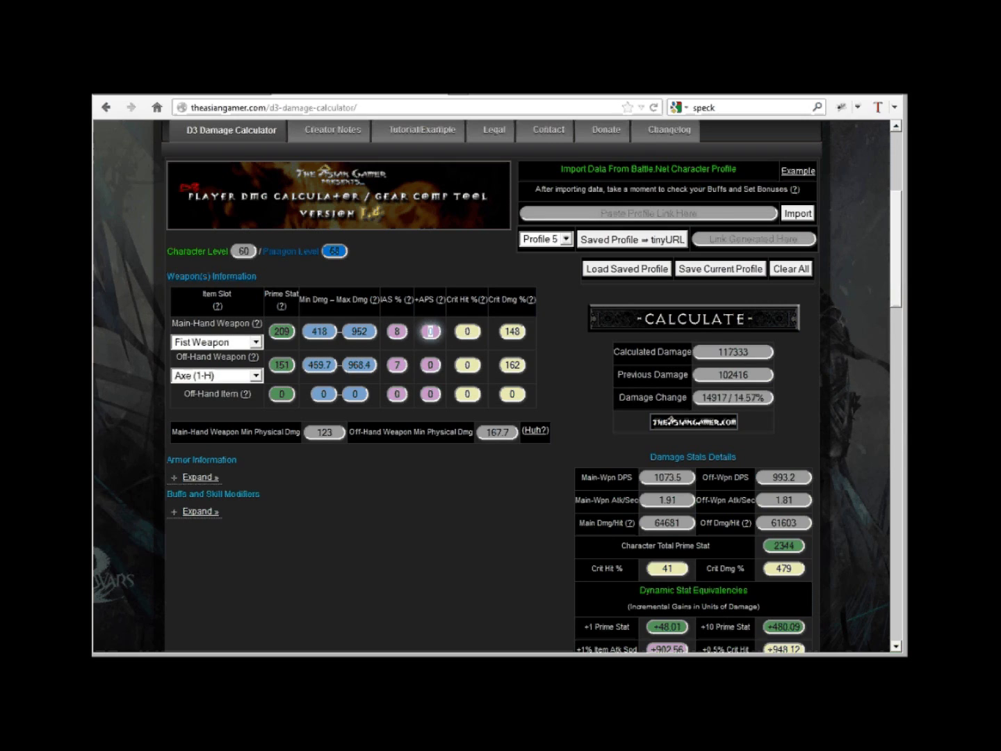
key("Tab")
key("Tab")
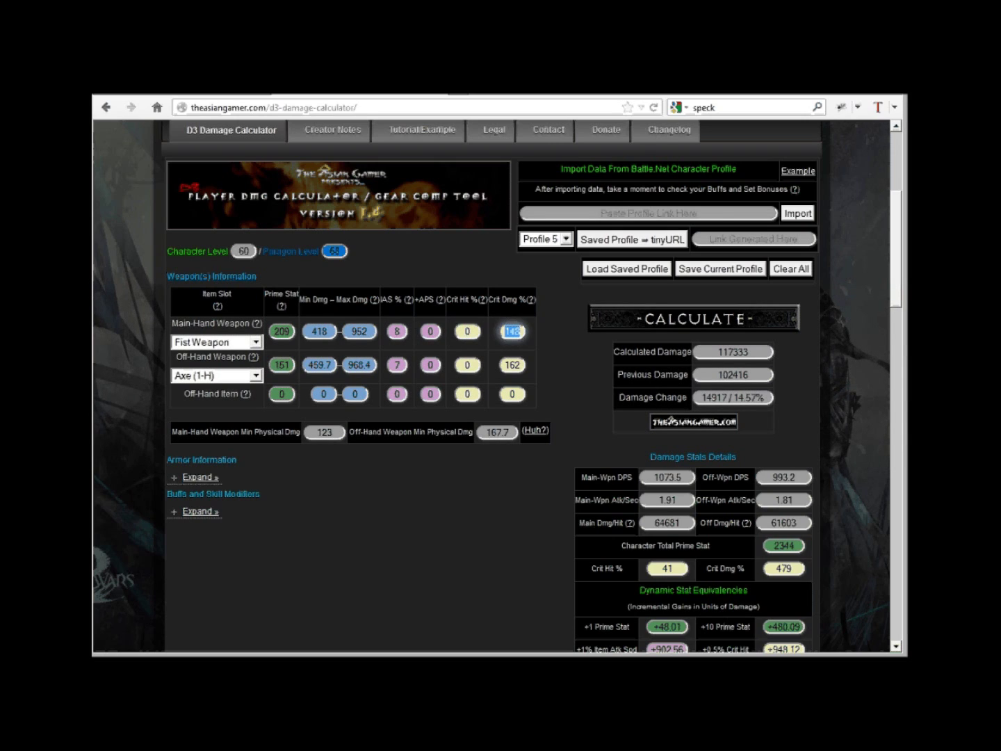
type("0")
Step: Set +Elemental Dmg (%) to 13 under Buffs and Skill Modifiers and collapse the section
left_click(200, 511)
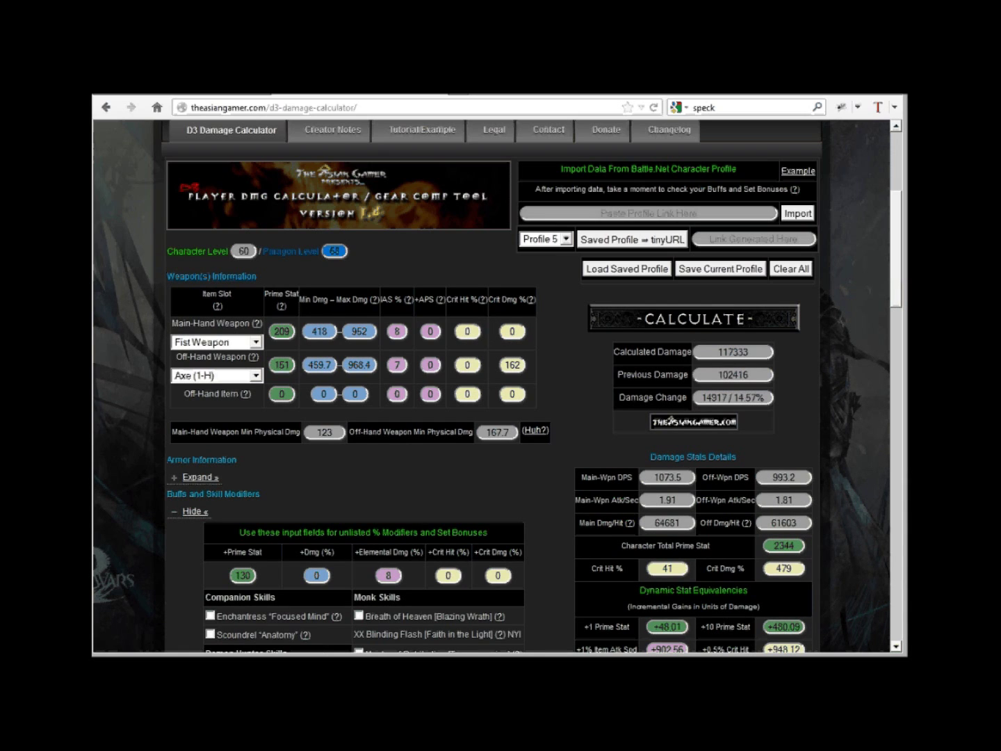
left_click(390, 575)
double_click(390, 575)
type("13")
left_click(196, 511)
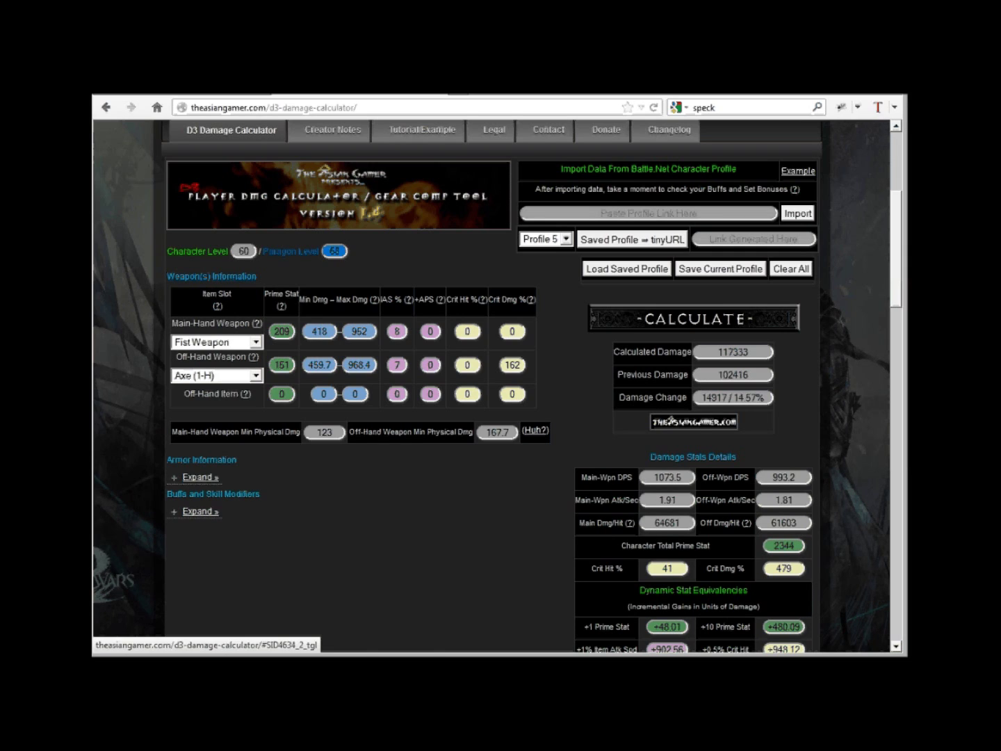
Step: Reopen Buffs and Skill Modifiers and set +Dmg (%) to 19
left_click(200, 511)
left_click(316, 575)
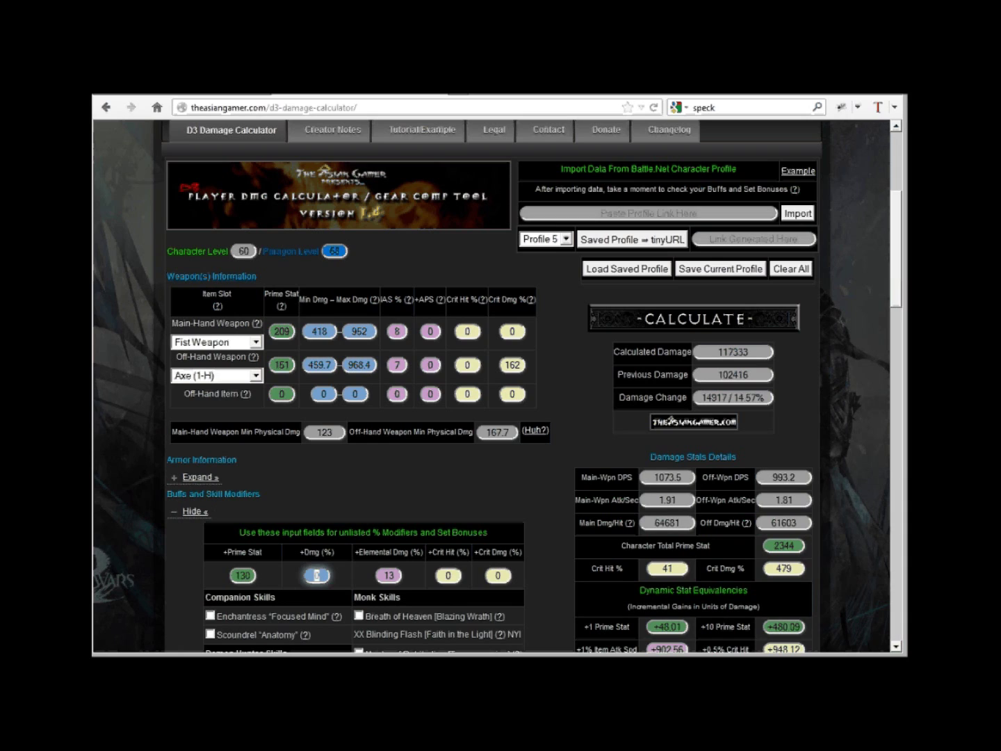
type("19")
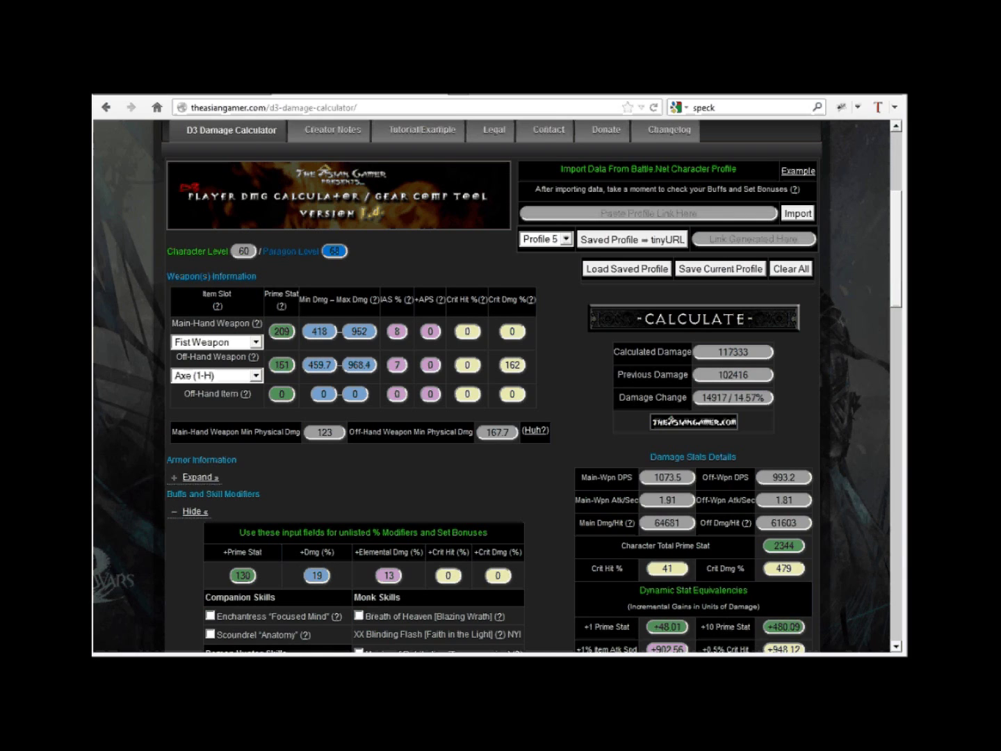
Step: Recalculate the damage with the fist weapon in the main hand and check the Damage Change against its crit stats
left_click(694, 318)
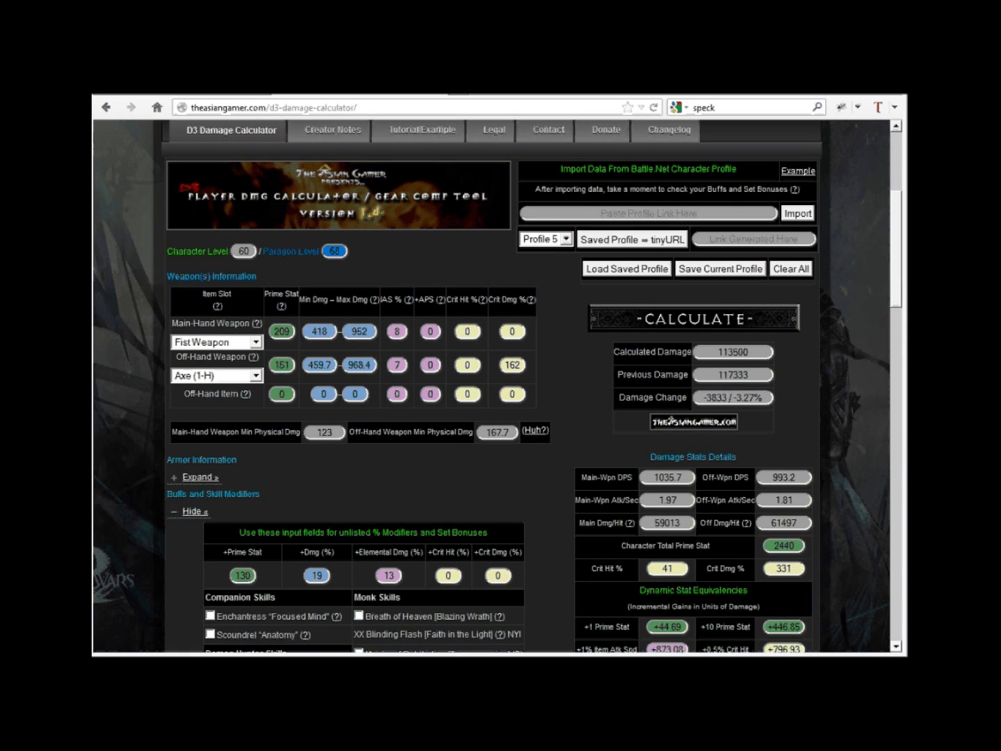
left_click(732, 397)
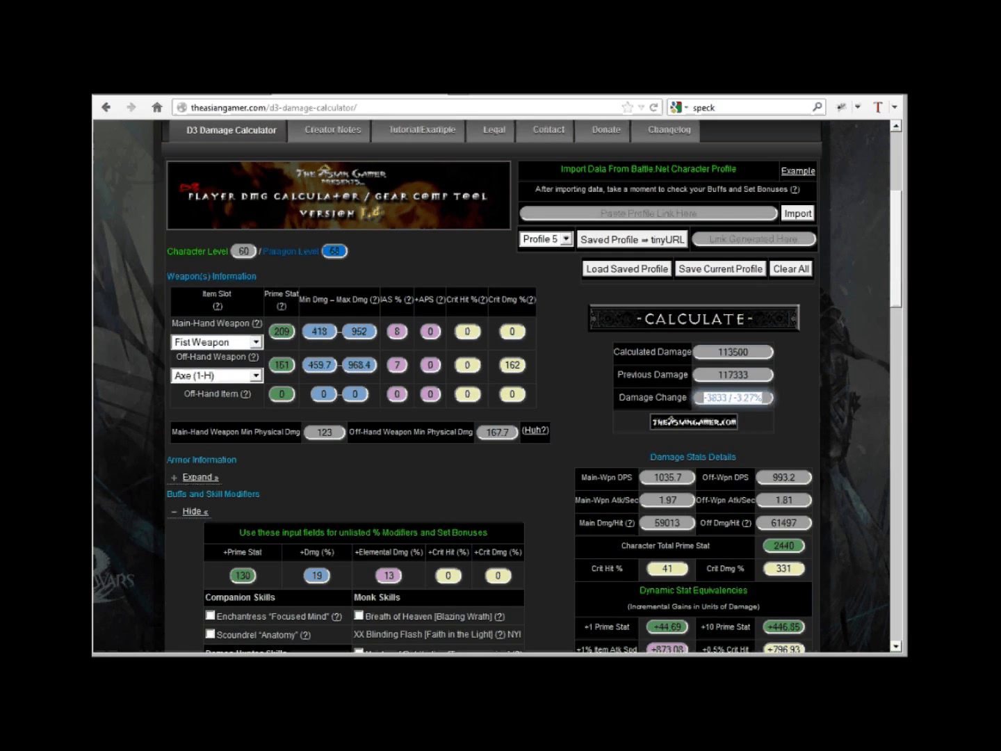
left_click(511, 331)
left_click(467, 331)
Step: Set +Dmg (%) to 0 under Buffs and Skill Modifiers and recalculate the damage
scroll(491, 386, "down", 1)
scroll(501, 389, "down", 2)
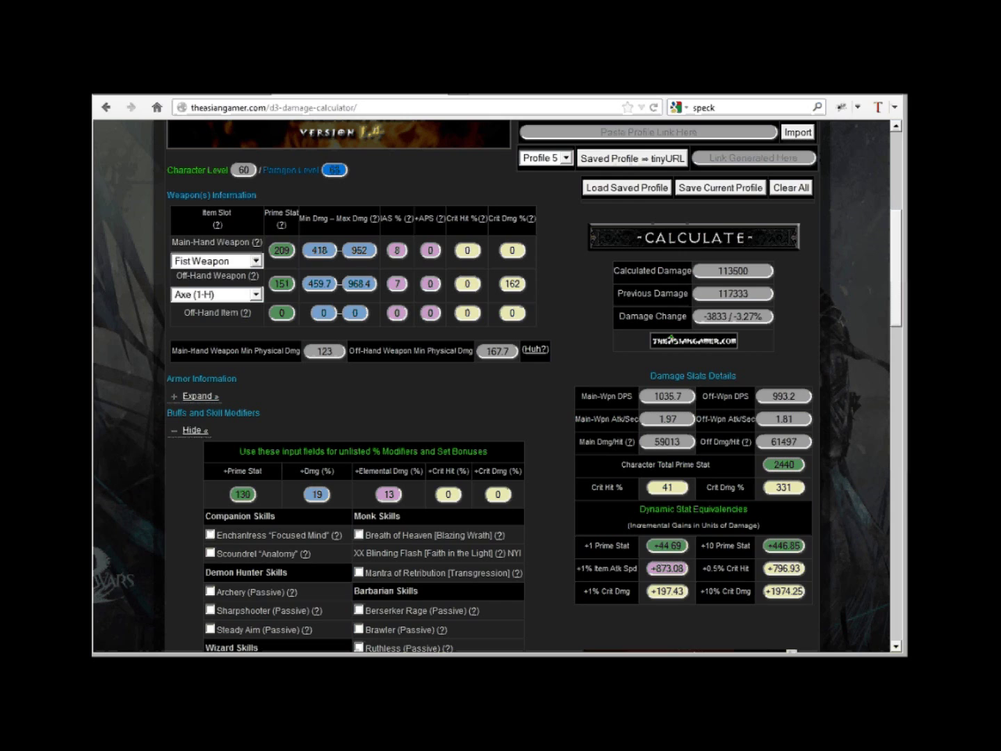
left_click(317, 494)
type("0")
left_click(694, 237)
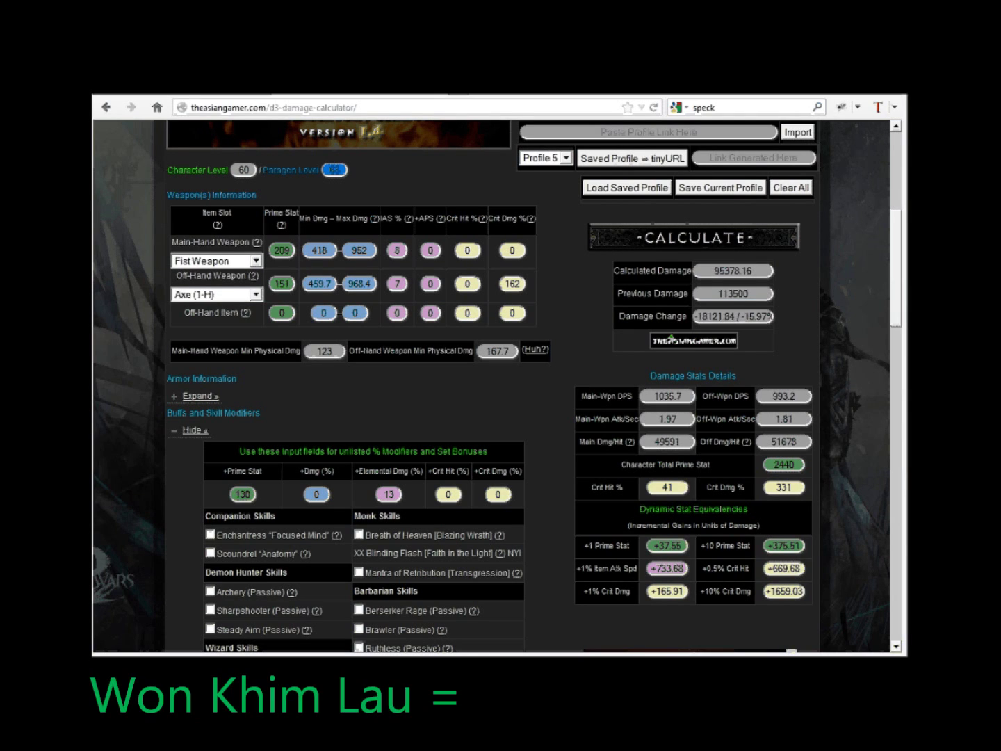
Step: Review the Damage Stats Details and the Dynamic Stat Equivalencies for +10% Crit Dmg, +1 Prime Stat and +1% Item Atk Spd
left_click_drag(650, 375, 751, 591)
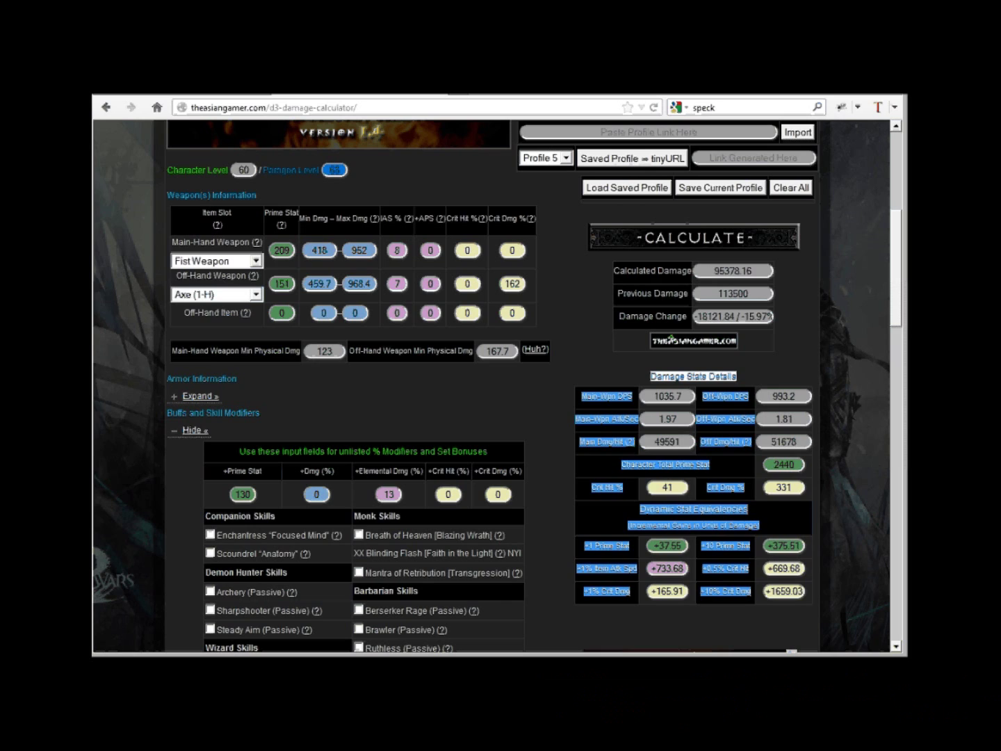
left_click(803, 591)
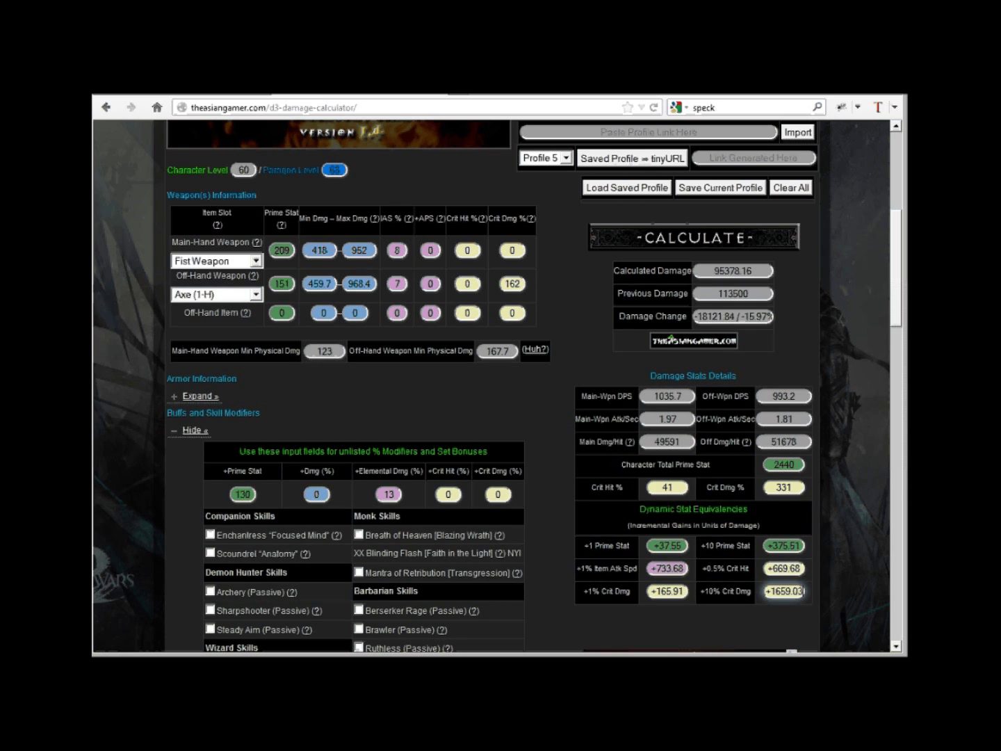
left_click(667, 545)
left_click(680, 546)
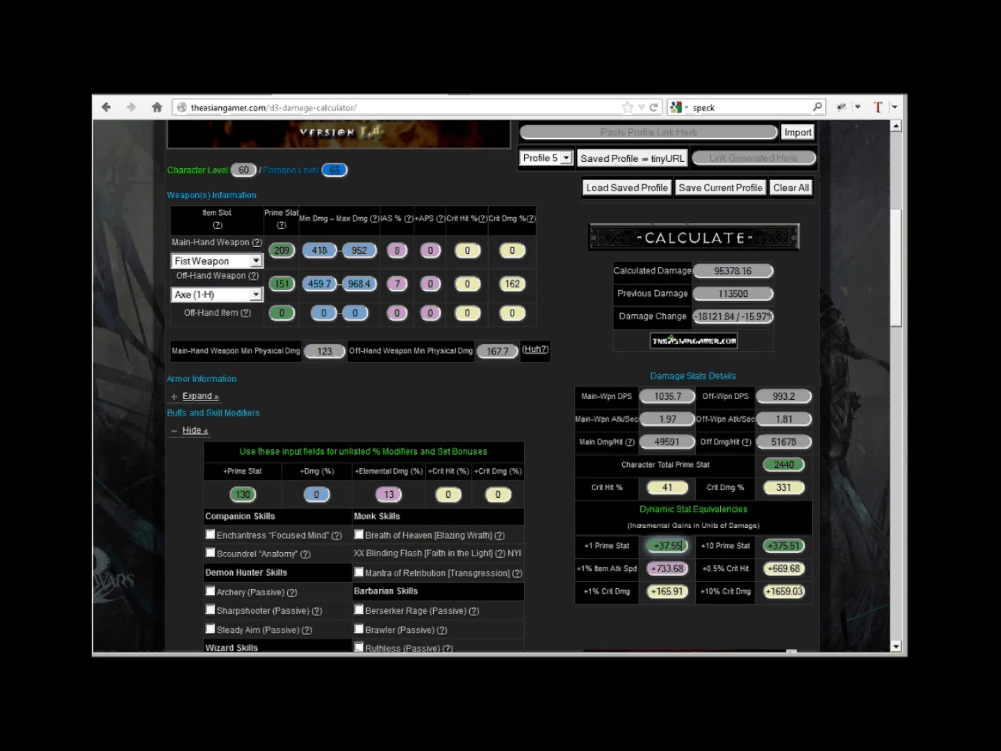
left_click(680, 568)
Step: Collapse the Buffs and Skill Modifiers section
left_click(194, 429)
scroll(491, 386, "up", 4)
scroll(491, 386, "down", 1)
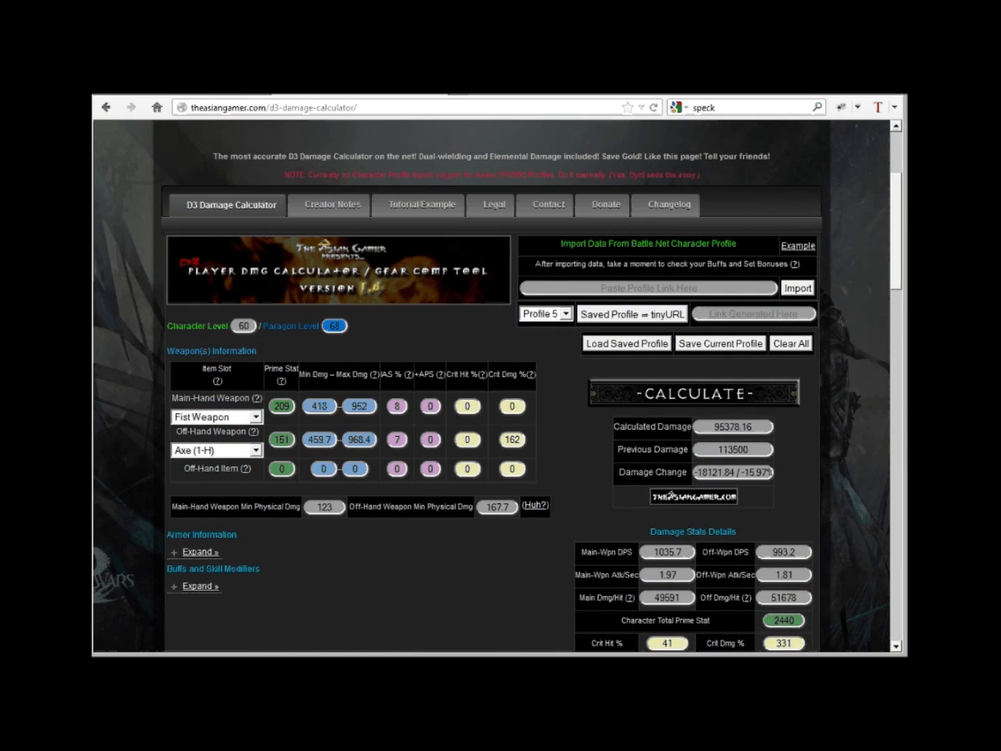
scroll(492, 385, "down", 2)
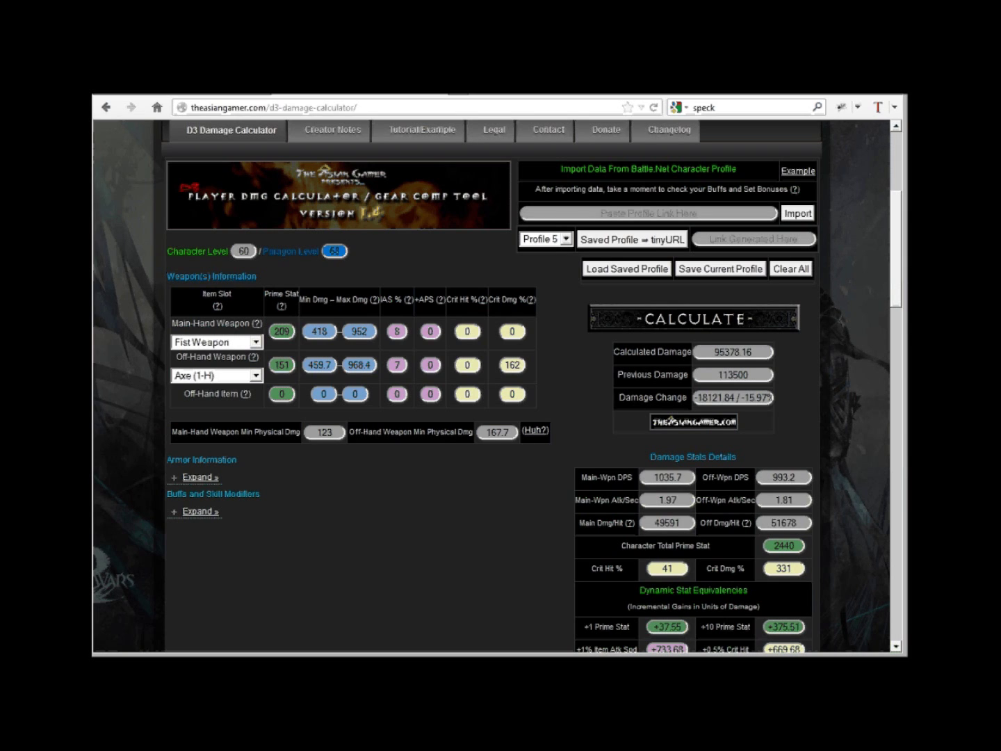
scroll(497, 386, "down", 6)
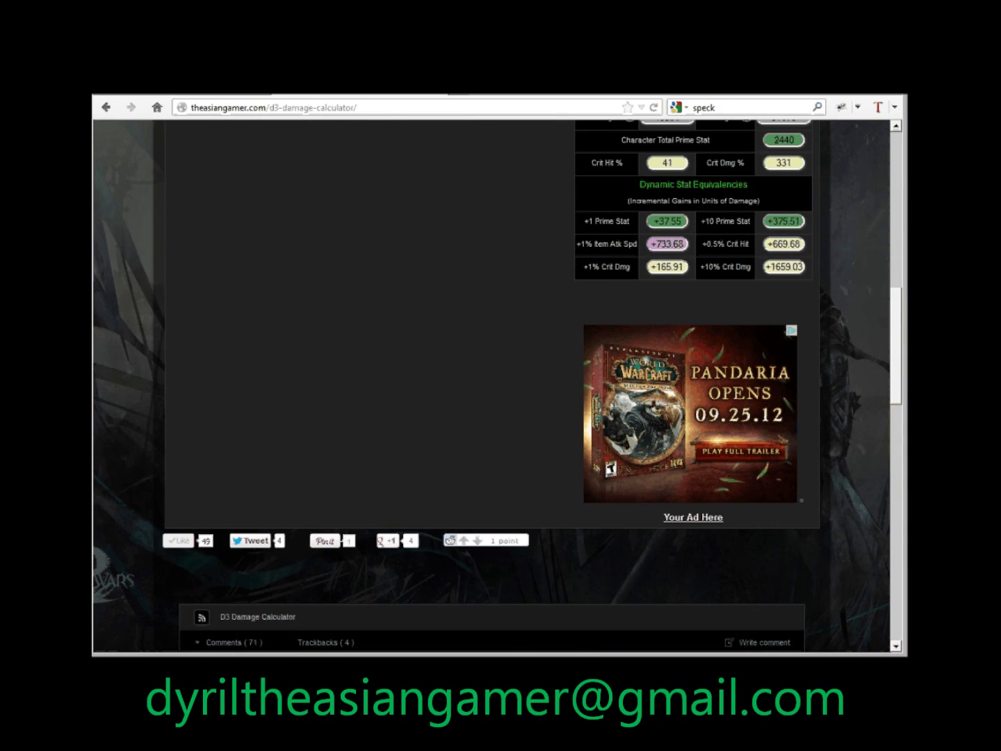
scroll(498, 386, "up", 6)
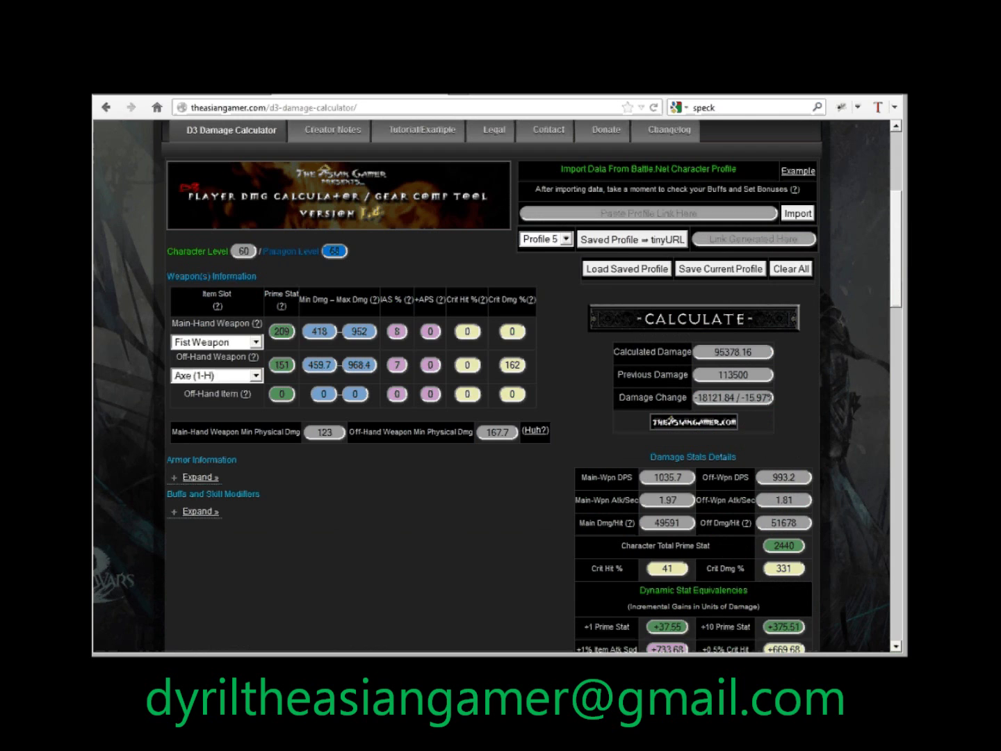
scroll(497, 386, "up", 1)
scroll(497, 386, "up", 2)
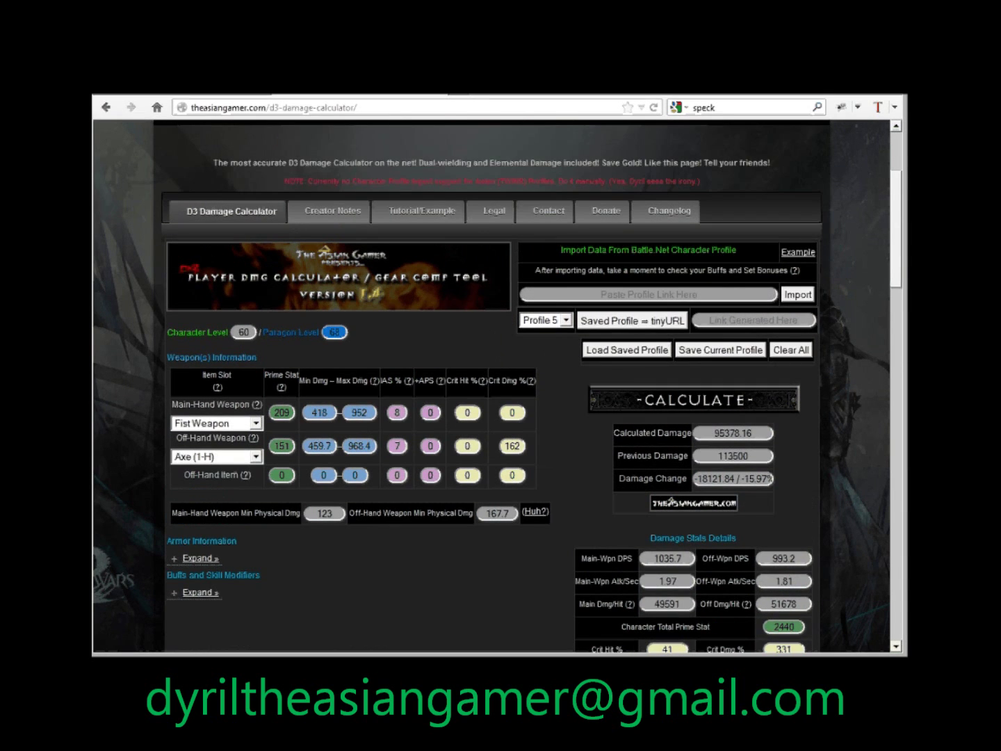